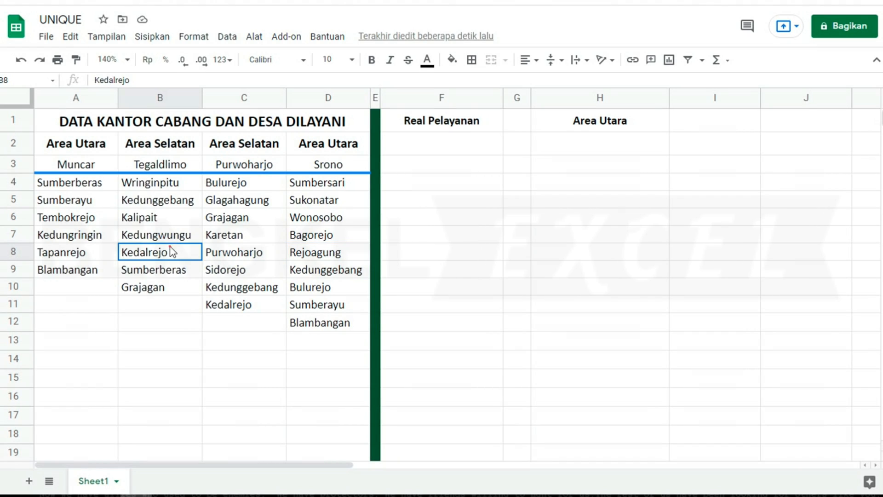
- Enter =UNIQUE(A4:A) in F3 so column F lists column A's six villages once each
{"action": "left_click", "coordinate": [154, 272]}
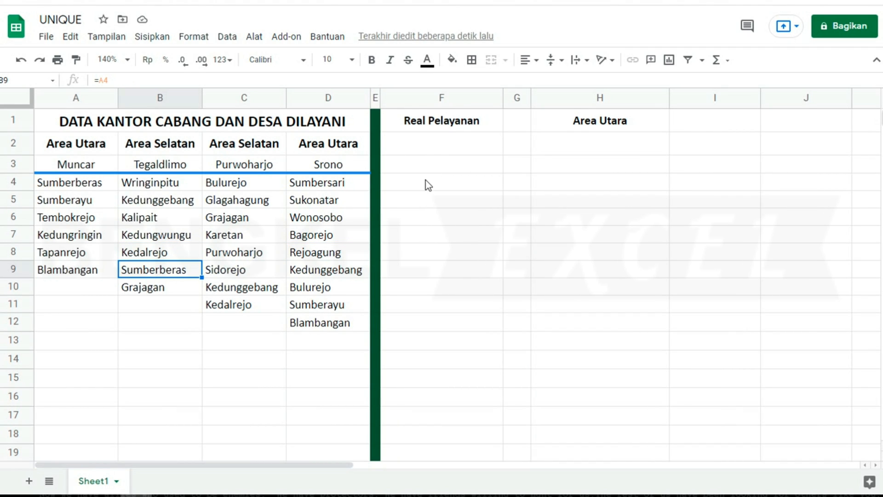
{"action": "left_click", "coordinate": [420, 167]}
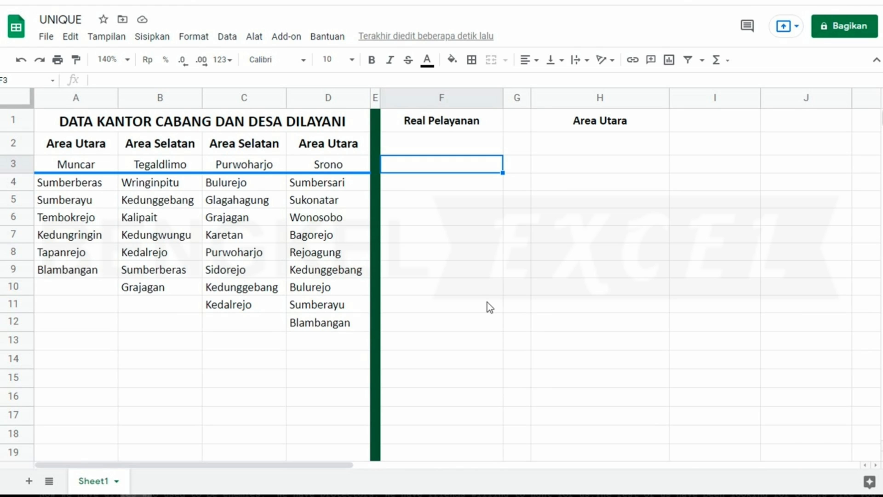
{"action": "type", "text": "=uni"}
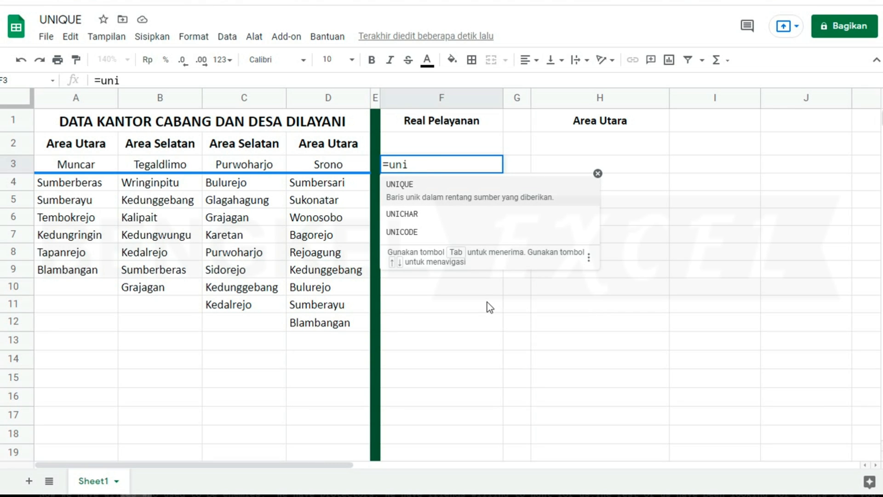
{"action": "key", "text": "Tab"}
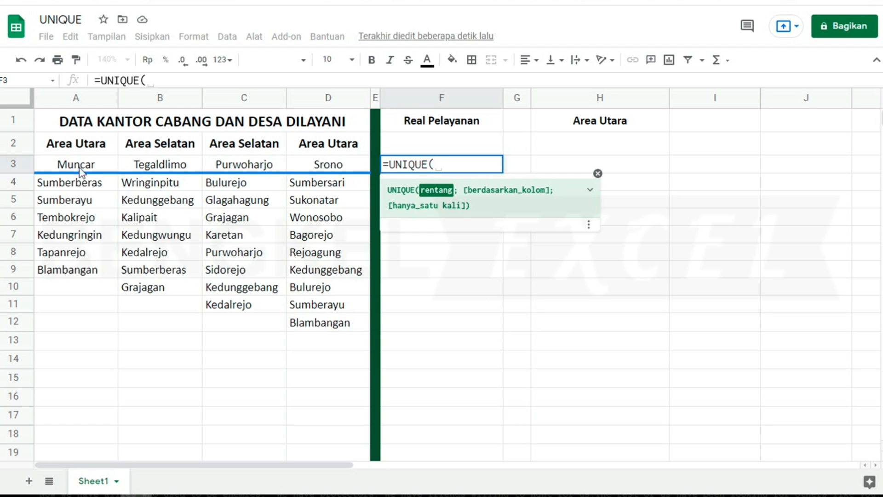
{"action": "left_click_drag", "start_coordinate": [73, 184], "coordinate": [92, 330]}
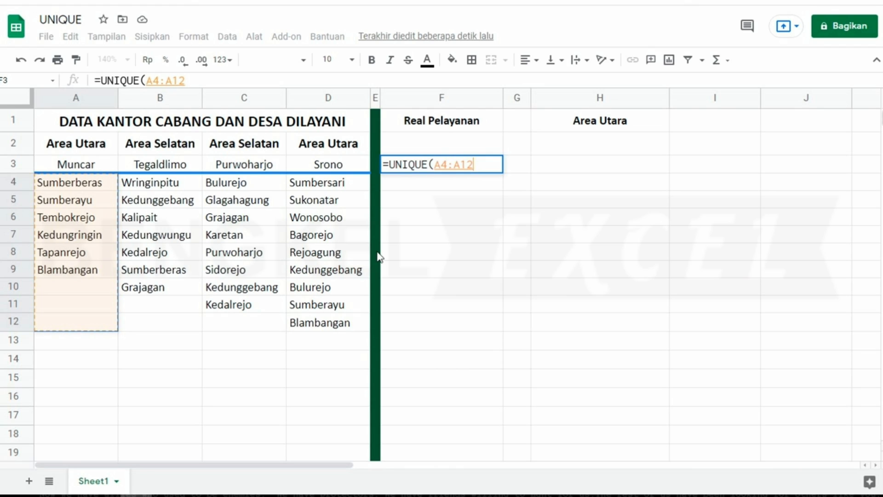
{"action": "key", "text": "BackSpace"}
{"action": "key", "text": "BackSpace"}
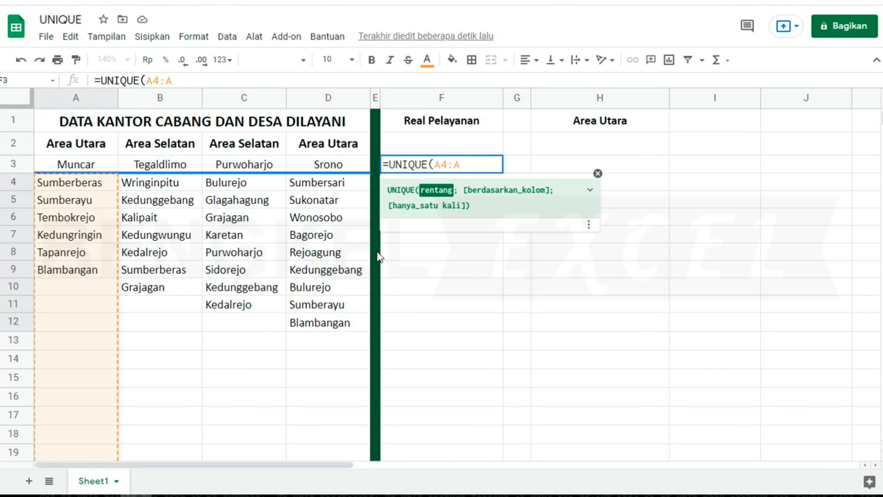
{"action": "type", "text": ")"}
{"action": "key", "text": "Return"}
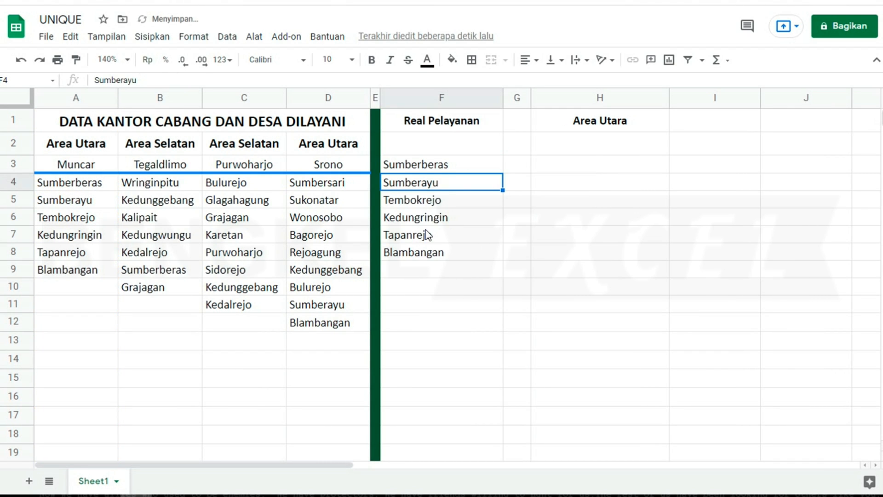
{"action": "left_click", "coordinate": [423, 252]}
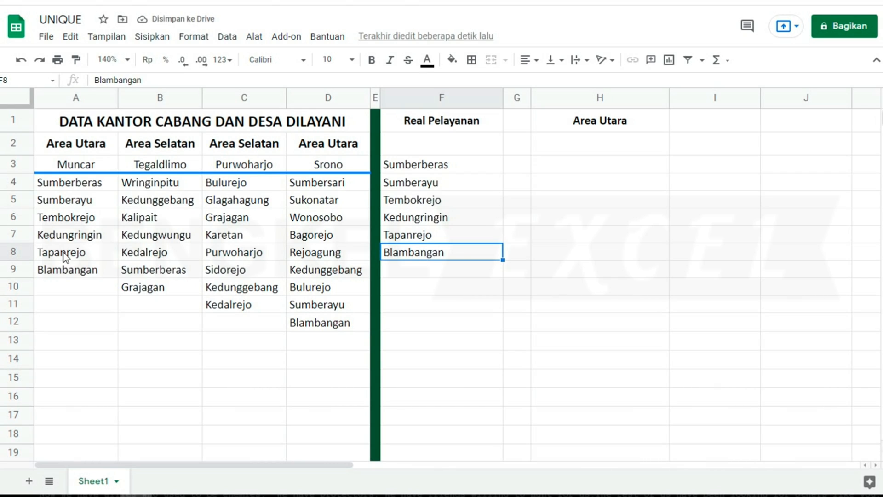
{"action": "left_click", "coordinate": [58, 290]}
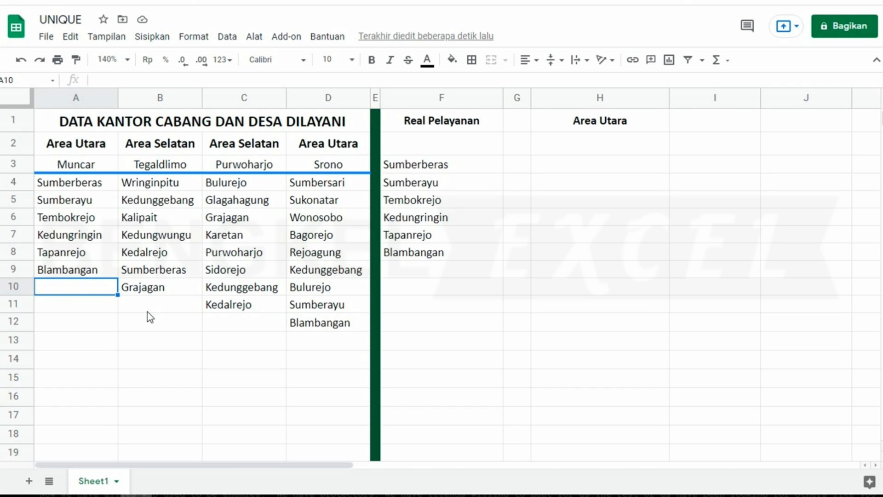
{"action": "type", "text": "Sum"}
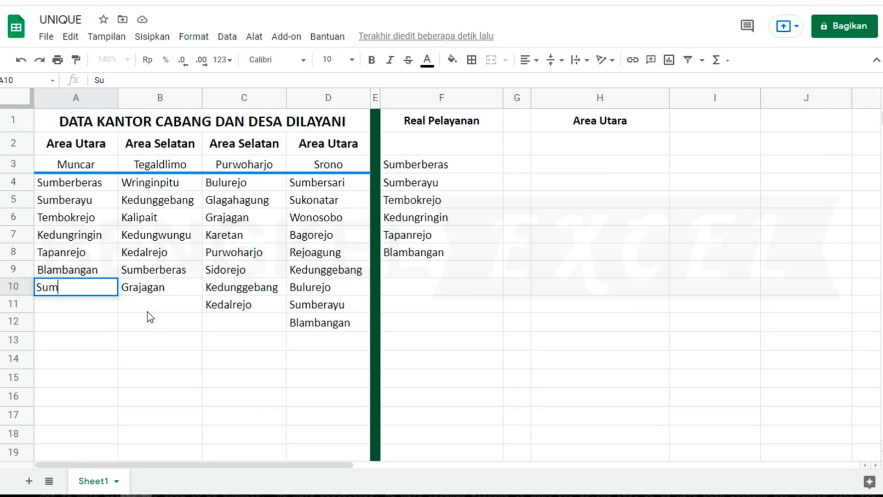
{"action": "type", "text": "berberas"}
{"action": "key", "text": "Return"}
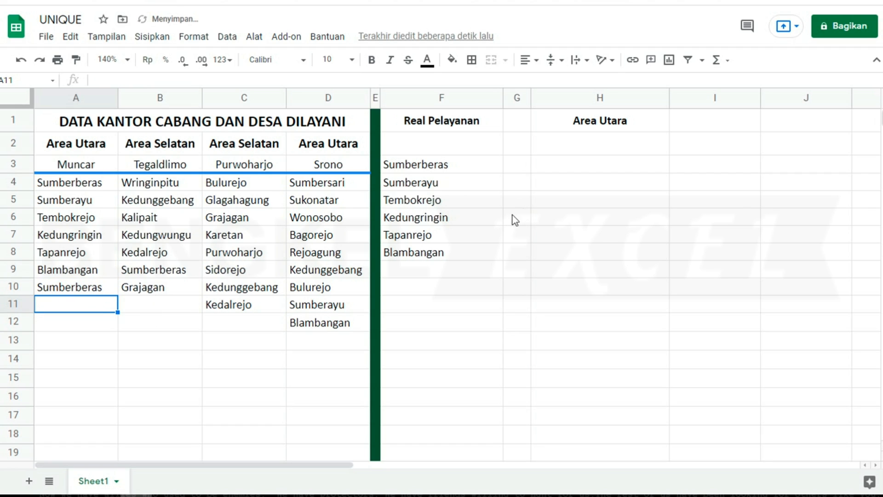
{"action": "left_click", "coordinate": [434, 261]}
{"action": "left_click", "coordinate": [434, 184]}
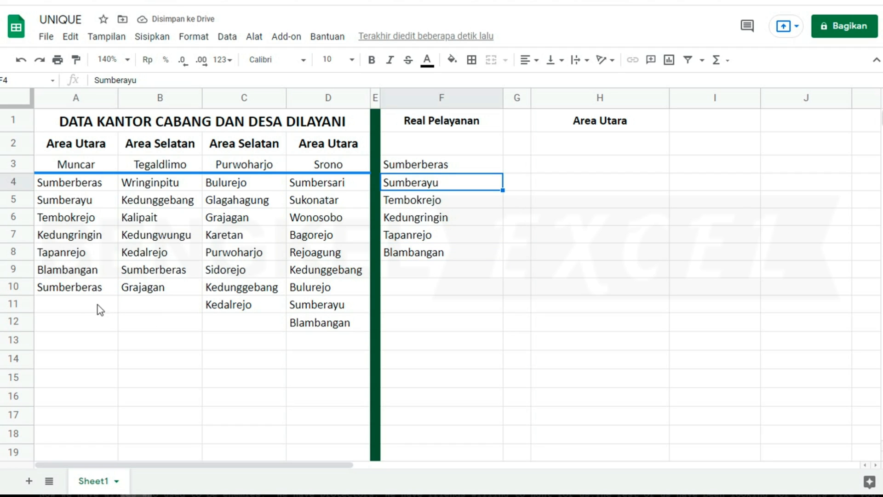
{"action": "left_click", "coordinate": [86, 290]}
{"action": "left_click", "coordinate": [85, 309]}
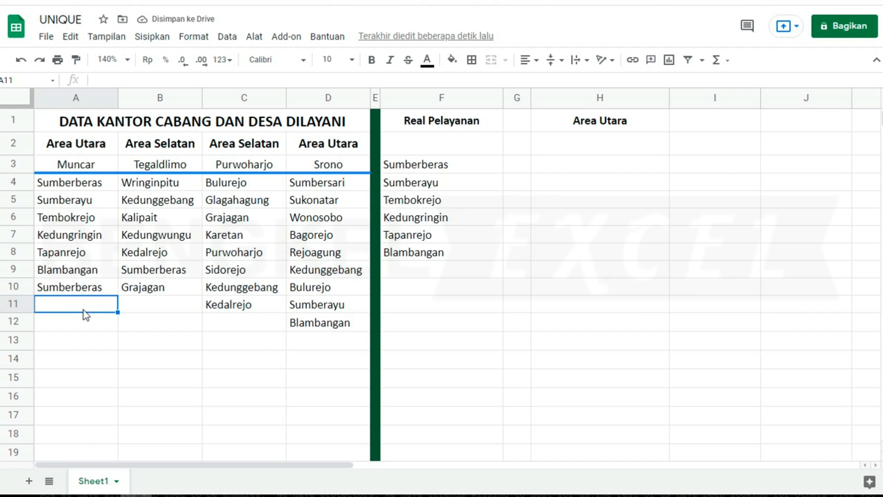
{"action": "type", "text": "W"}
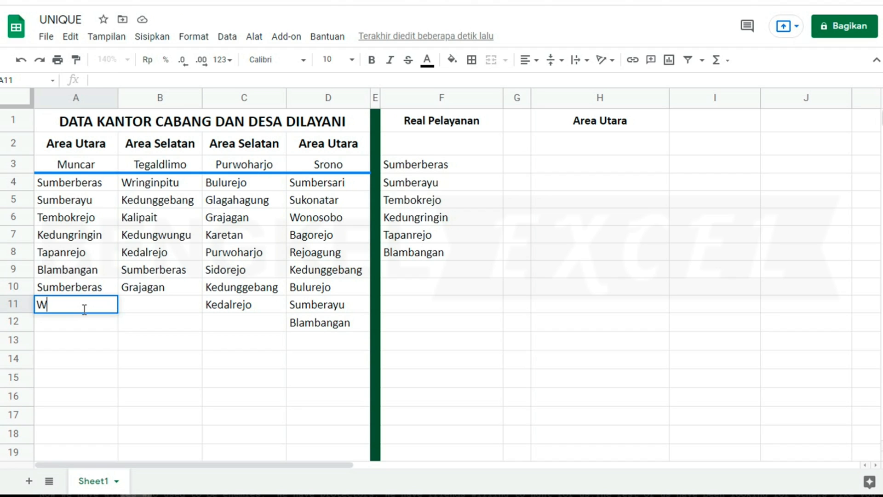
{"action": "type", "text": "ringin Pyut"}
{"action": "key", "text": "BackSpace"}
{"action": "key", "text": "BackSpace"}
{"action": "key", "text": "BackSpace"}
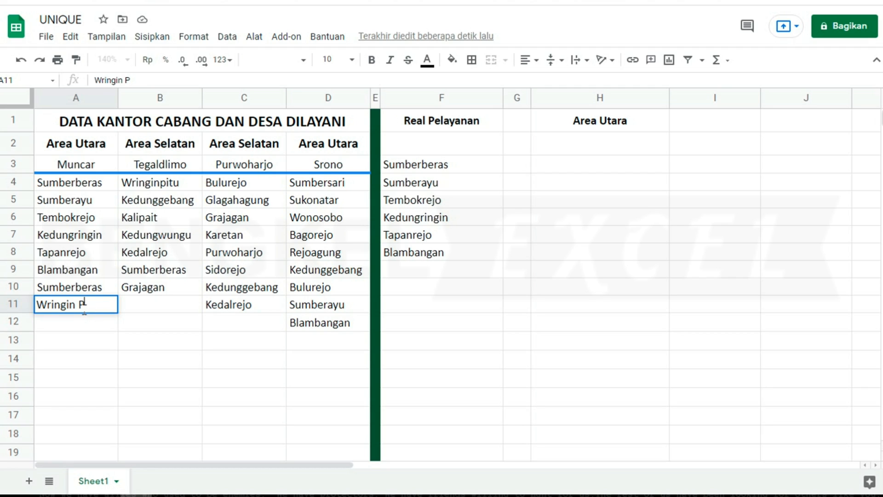
{"action": "type", "text": "utih"}
{"action": "key", "text": "Return"}
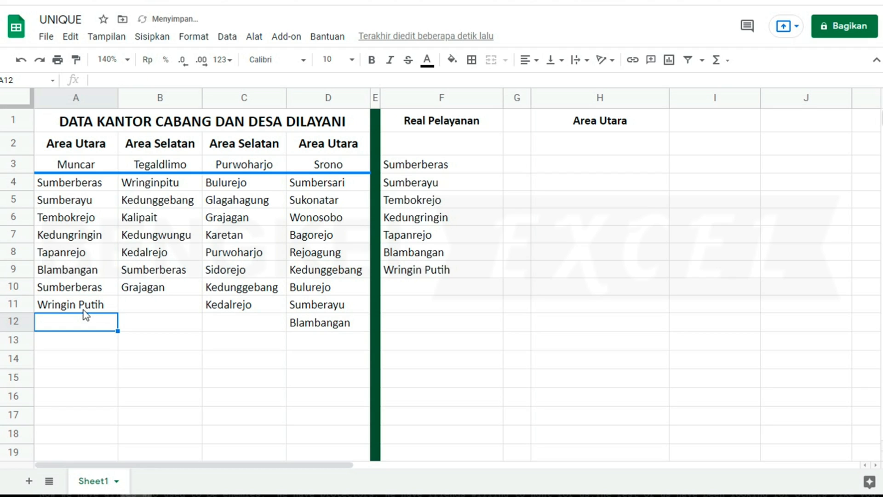
{"action": "left_click", "coordinate": [449, 274]}
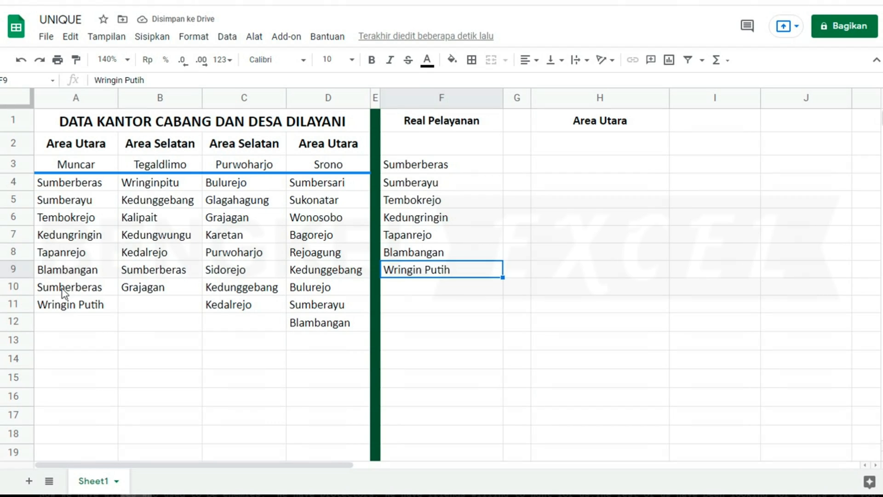
{"action": "left_click_drag", "start_coordinate": [62, 289], "coordinate": [62, 306]}
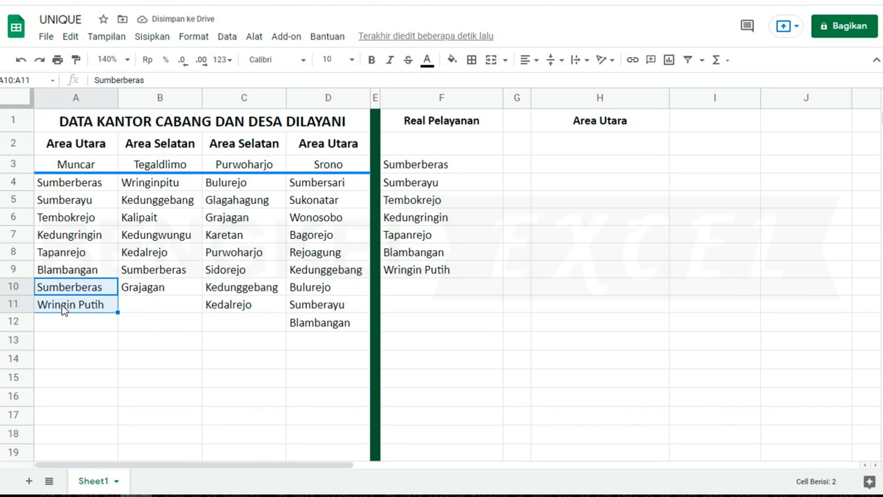
{"action": "key", "text": "Delete"}
- Clear the existing unique village list from F3:F8
{"action": "left_click", "coordinate": [474, 122]}
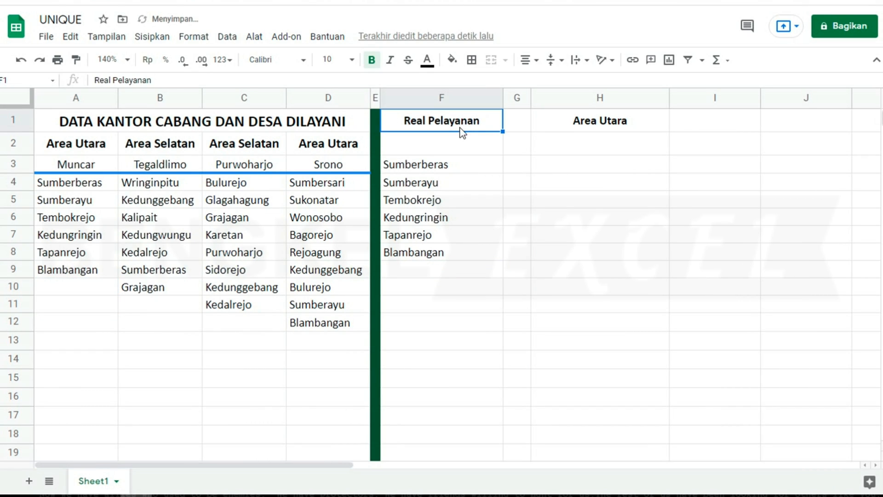
{"action": "left_click", "coordinate": [123, 252]}
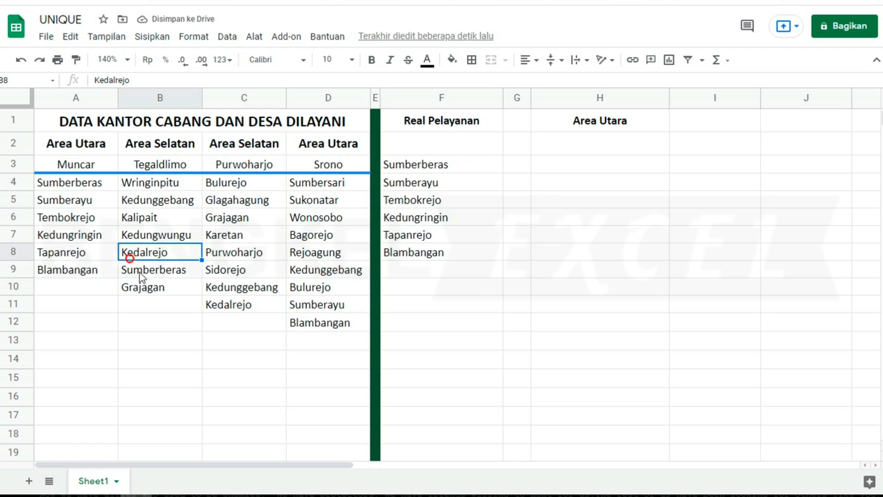
{"action": "left_click", "coordinate": [439, 169]}
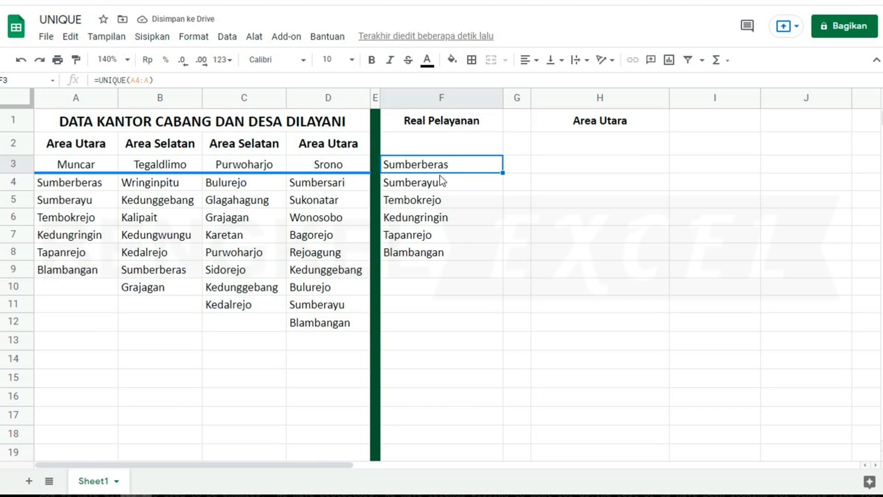
{"action": "left_click_drag", "start_coordinate": [437, 166], "coordinate": [449, 253]}
{"action": "key", "text": "Delete"}
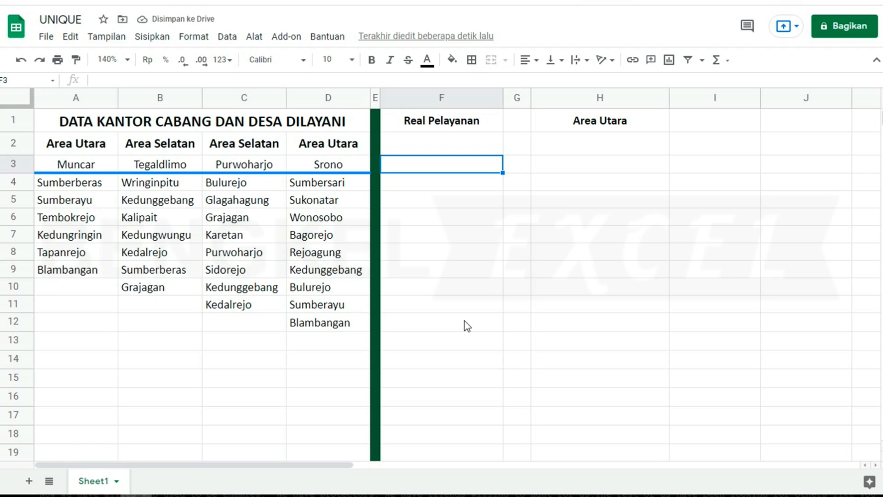
- Enter =UNIQUE(A4:D12) in F3 to deduplicate across all four village columns
{"action": "type", "text": "=uni"}
{"action": "key", "text": "Tab"}
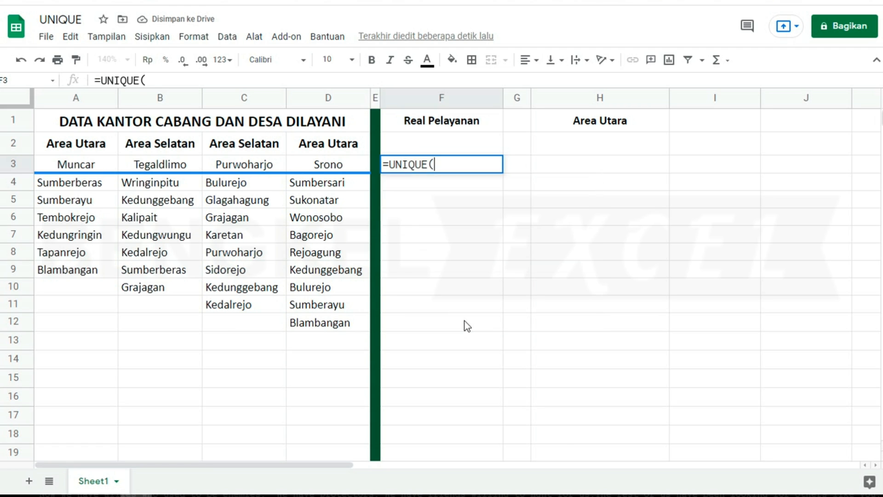
{"action": "mouse_move", "coordinate": [57, 188]}
{"action": "left_mouse_down"}
{"action": "mouse_move", "coordinate": [285, 330]}
{"action": "mouse_move", "coordinate": [316, 337]}
{"action": "mouse_move", "coordinate": [322, 324]}
{"action": "left_mouse_up"}
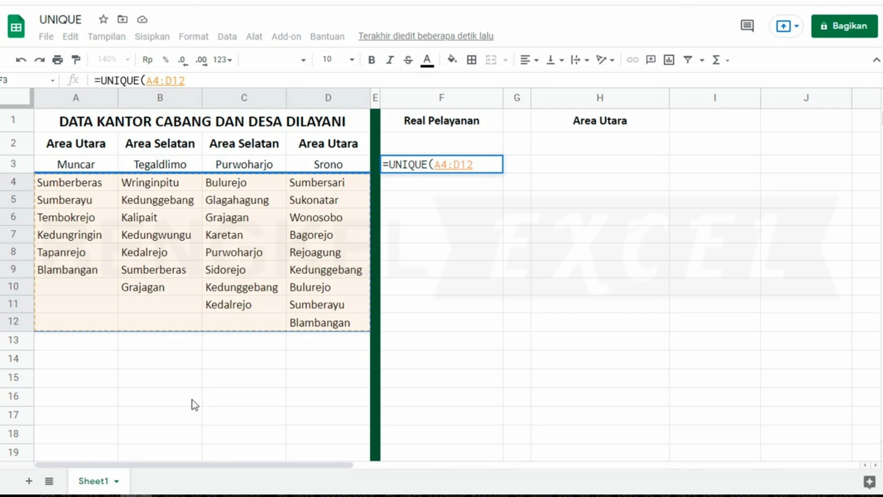
{"action": "type", "text": ")"}
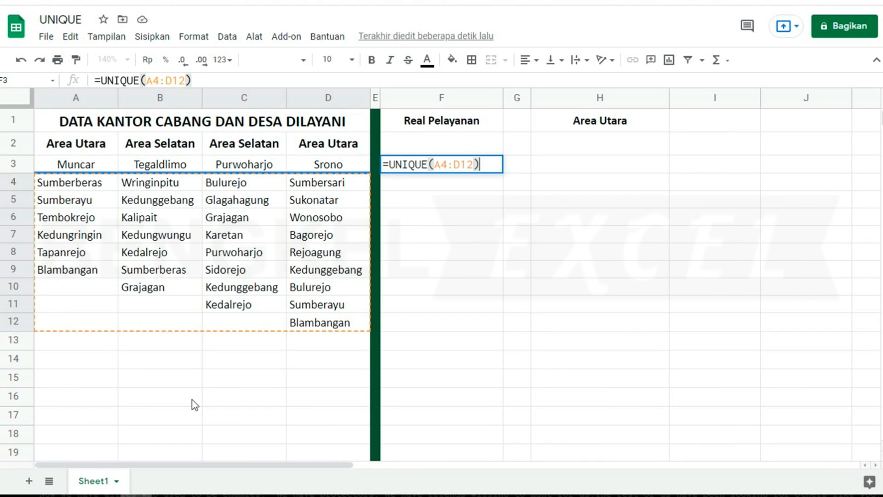
{"action": "key", "text": "Return"}
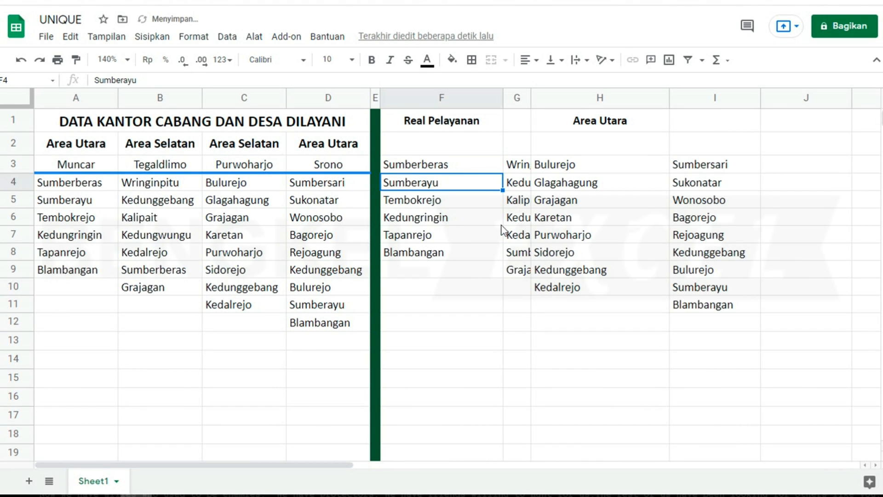
- Compare the spilled results in columns H and I with column C, then clear F3:I11
{"action": "left_click", "coordinate": [574, 287]}
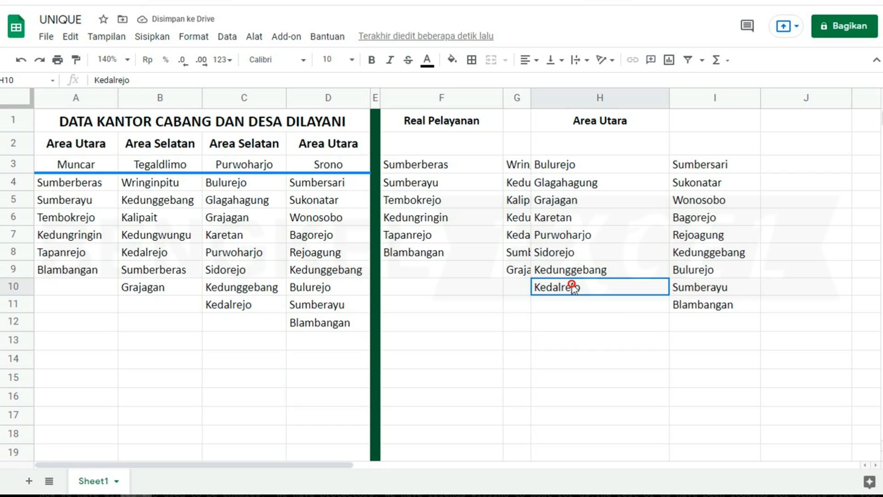
{"action": "left_click", "coordinate": [682, 287]}
{"action": "left_click", "coordinate": [553, 269]}
{"action": "left_click", "coordinate": [557, 217]}
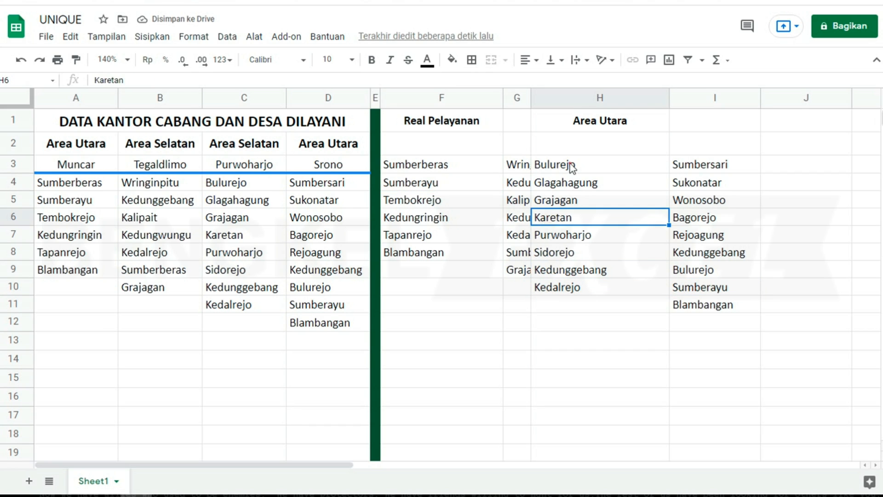
{"action": "left_click", "coordinate": [571, 165]}
{"action": "left_click", "coordinate": [243, 183]}
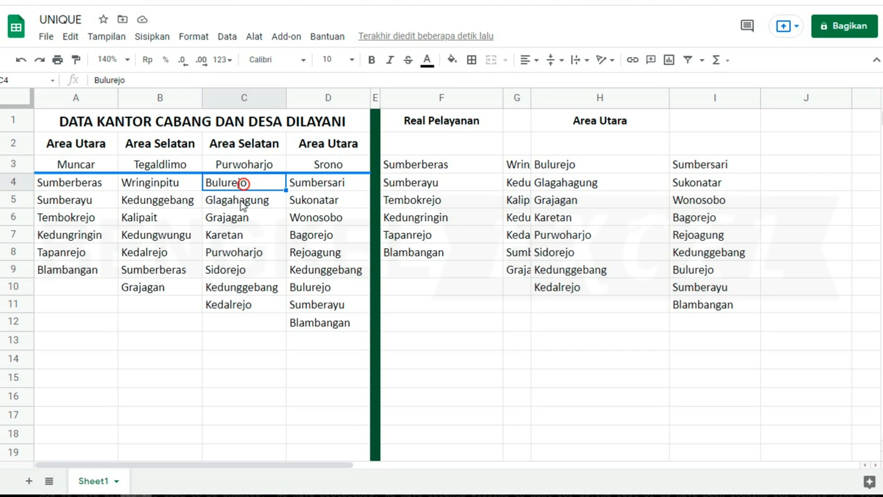
{"action": "left_click", "coordinate": [241, 231]}
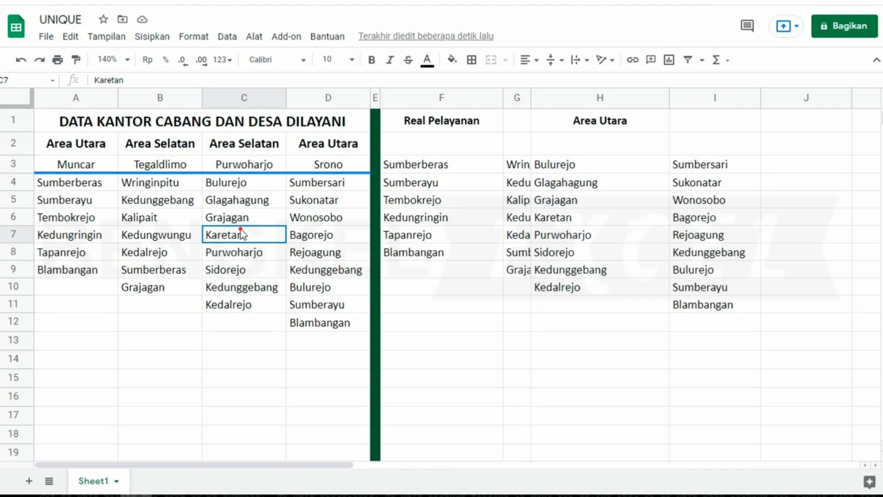
{"action": "left_click", "coordinate": [676, 168]}
{"action": "left_click", "coordinate": [698, 275]}
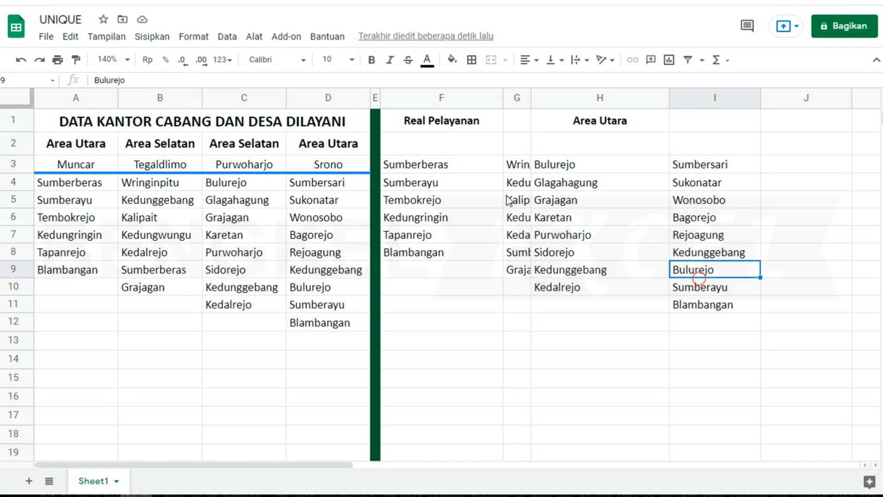
{"action": "left_click_drag", "start_coordinate": [423, 167], "coordinate": [693, 311]}
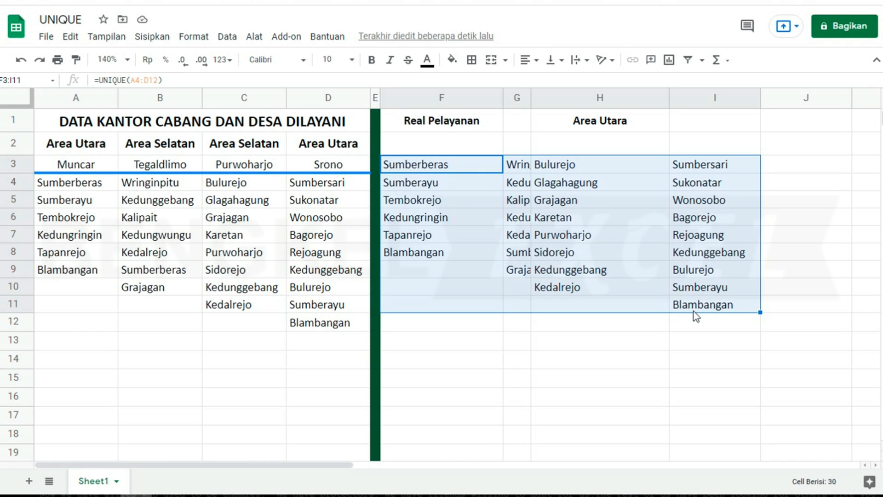
{"action": "key", "text": "Delete"}
- Enter =FLATTEN(A4:D12) in F3 to stack all villages into one column
{"action": "left_click", "coordinate": [418, 164]}
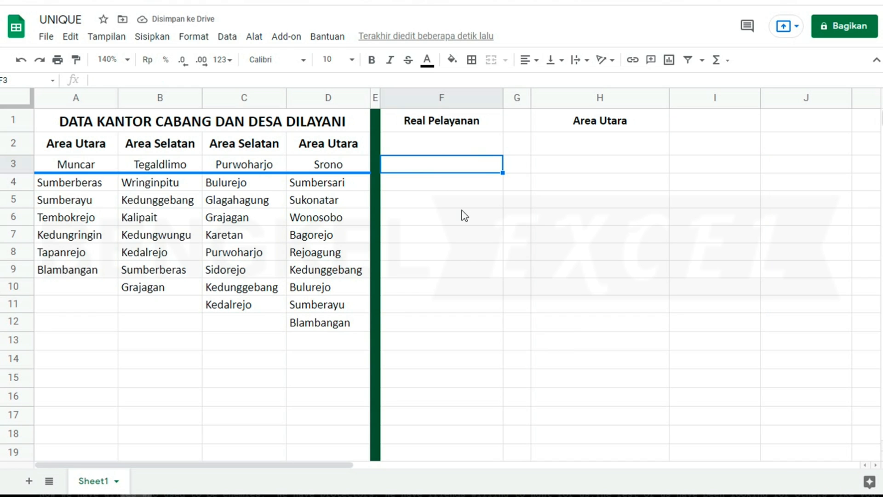
{"action": "type", "text": "=fl"}
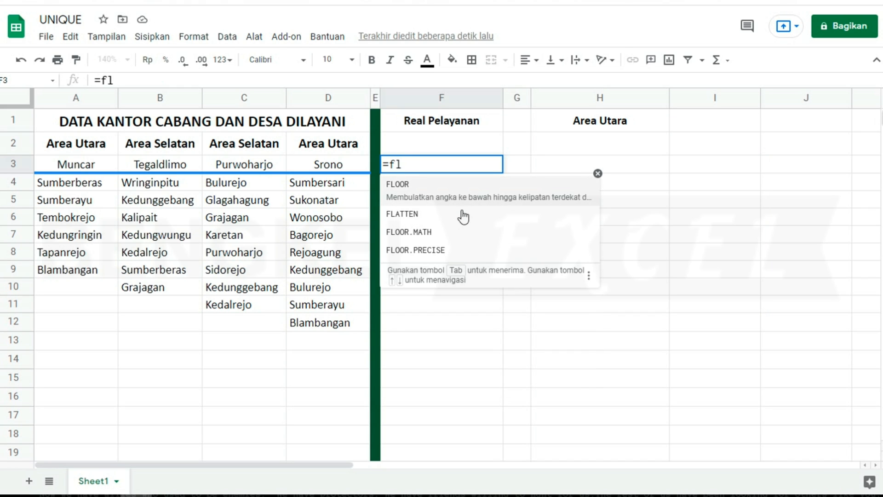
{"action": "type", "text": "a"}
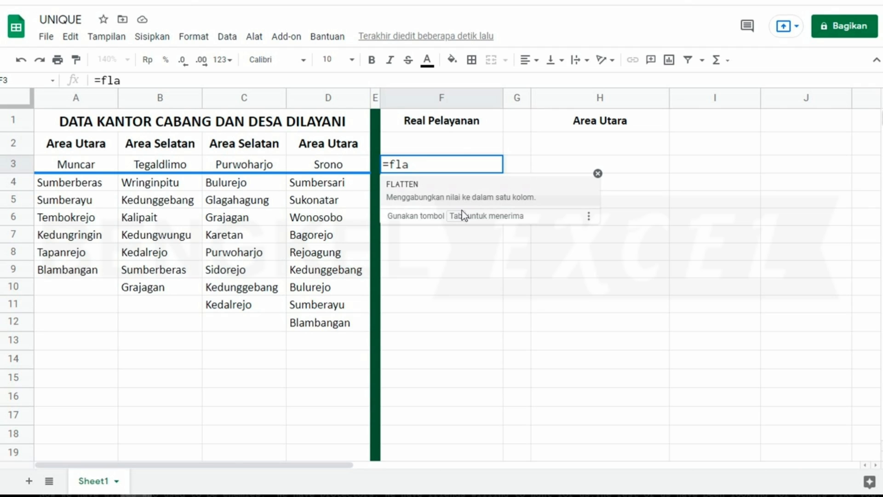
{"action": "key", "text": "Tab"}
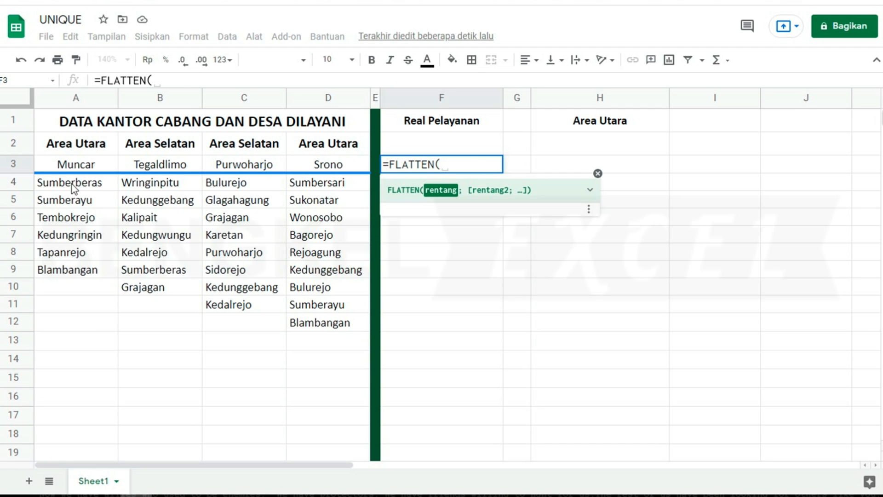
{"action": "left_click_drag", "start_coordinate": [72, 184], "coordinate": [322, 322]}
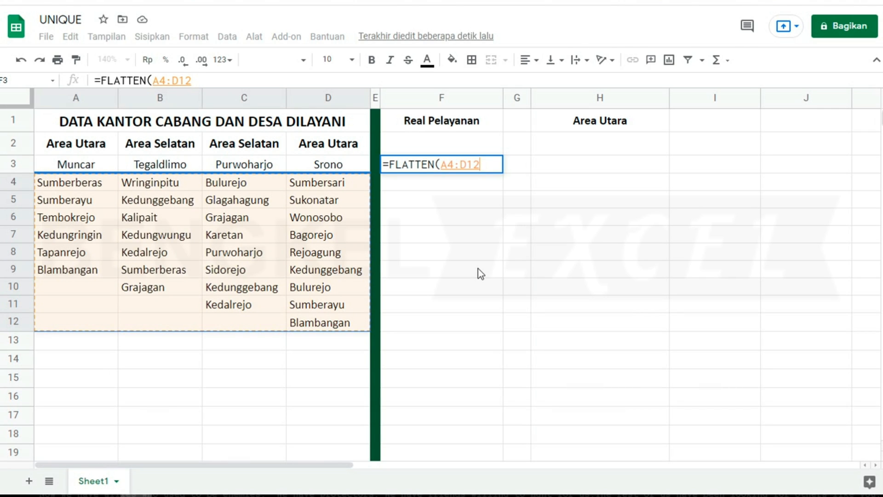
{"action": "type", "text": ")"}
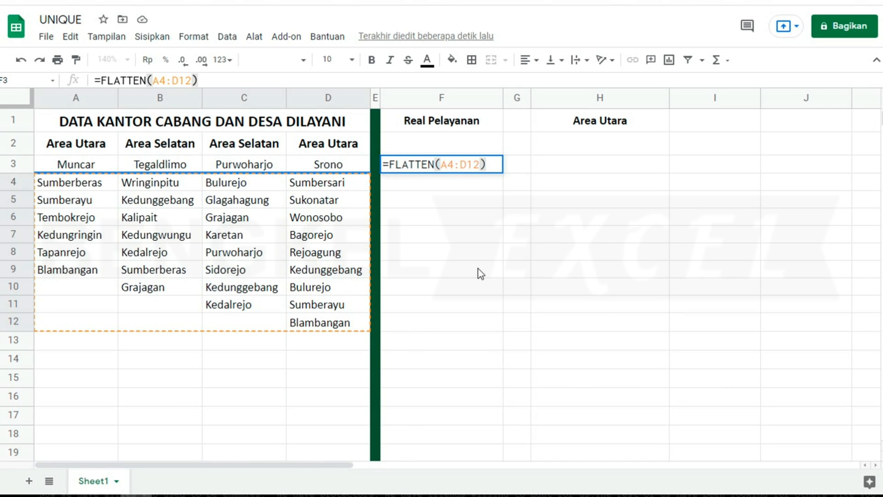
{"action": "key", "text": "Return"}
- Review the flattened list, noting Bulurejo, Grajagan after a blank, and Sumberayu
{"action": "scroll", "coordinate": [440, 186], "scroll_direction": "down", "scroll_amount": 1}
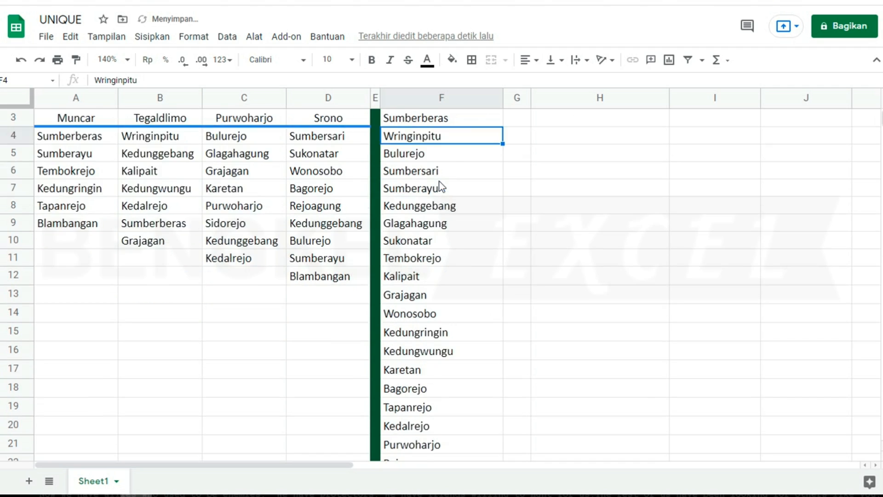
{"action": "scroll", "coordinate": [439, 186], "scroll_direction": "down", "scroll_amount": 6}
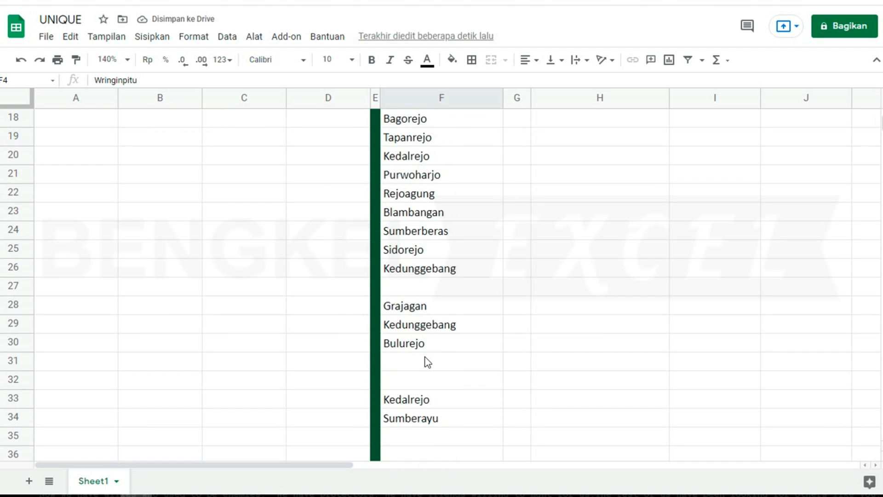
{"action": "scroll", "coordinate": [425, 358], "scroll_direction": "up", "scroll_amount": 2}
{"action": "scroll", "coordinate": [420, 356], "scroll_direction": "down", "scroll_amount": 2}
{"action": "left_click", "coordinate": [412, 350]}
{"action": "left_click", "coordinate": [410, 309]}
{"action": "scroll", "coordinate": [423, 296], "scroll_direction": "up", "scroll_amount": 2}
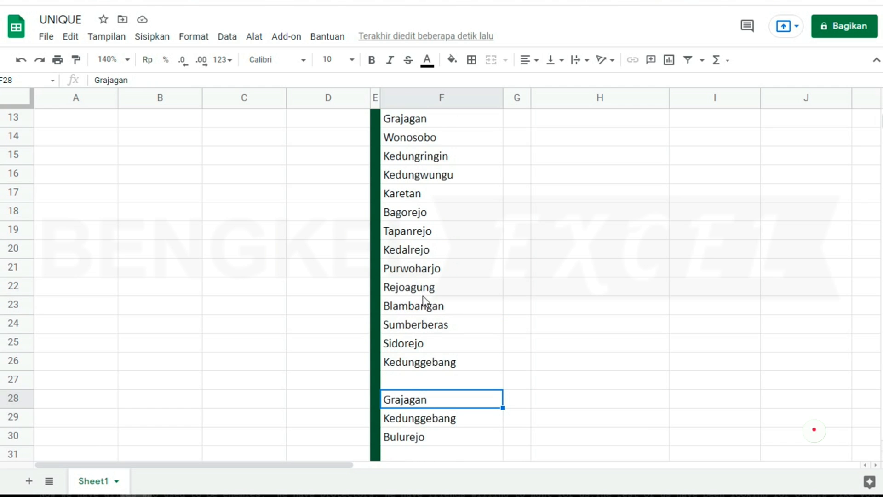
{"action": "scroll", "coordinate": [423, 301], "scroll_direction": "up", "scroll_amount": 5}
{"action": "scroll", "coordinate": [432, 301], "scroll_direction": "down", "scroll_amount": 2}
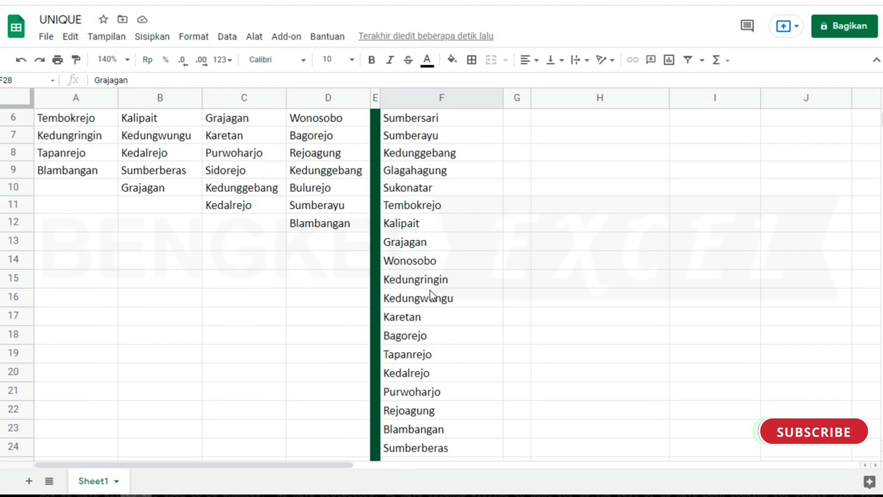
{"action": "scroll", "coordinate": [430, 287], "scroll_direction": "down", "scroll_amount": 1}
{"action": "scroll", "coordinate": [423, 304], "scroll_direction": "down", "scroll_amount": 6}
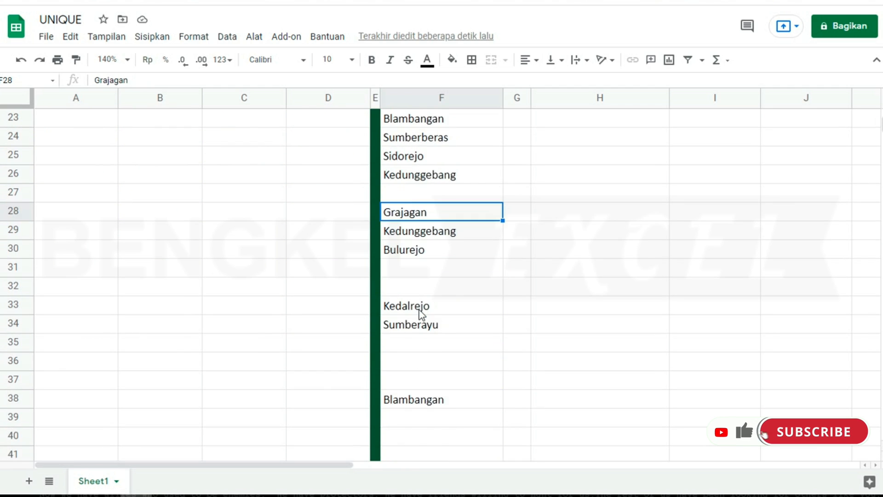
{"action": "left_click", "coordinate": [421, 328]}
{"action": "scroll", "coordinate": [421, 326], "scroll_direction": "up", "scroll_amount": 7}
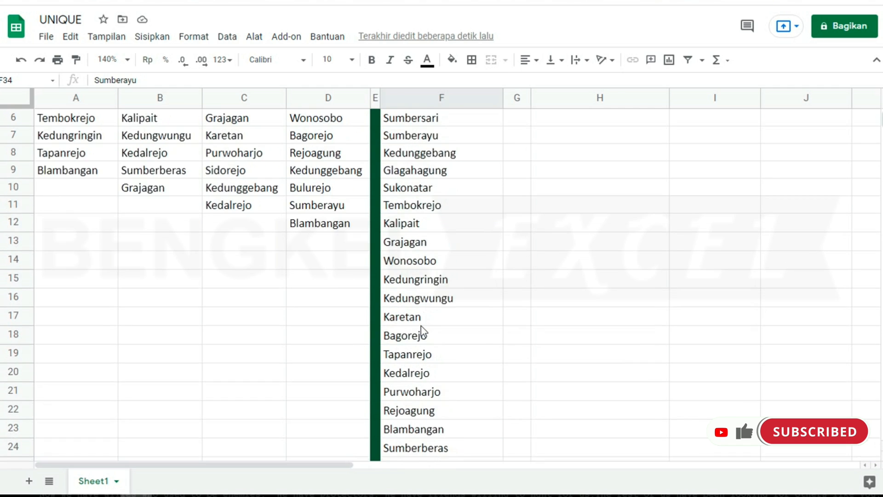
{"action": "scroll", "coordinate": [421, 326], "scroll_direction": "down", "scroll_amount": 10}
{"action": "scroll", "coordinate": [422, 330], "scroll_direction": "up", "scroll_amount": 8}
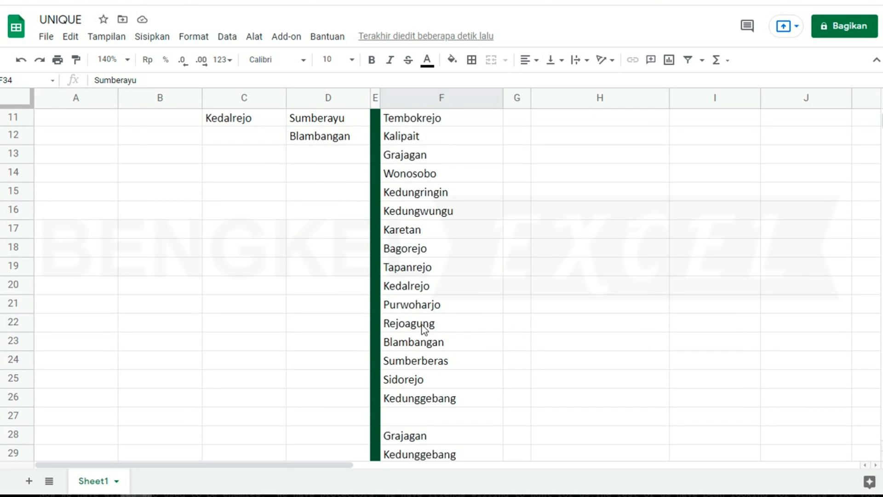
{"action": "scroll", "coordinate": [422, 330], "scroll_direction": "up", "scroll_amount": 4}
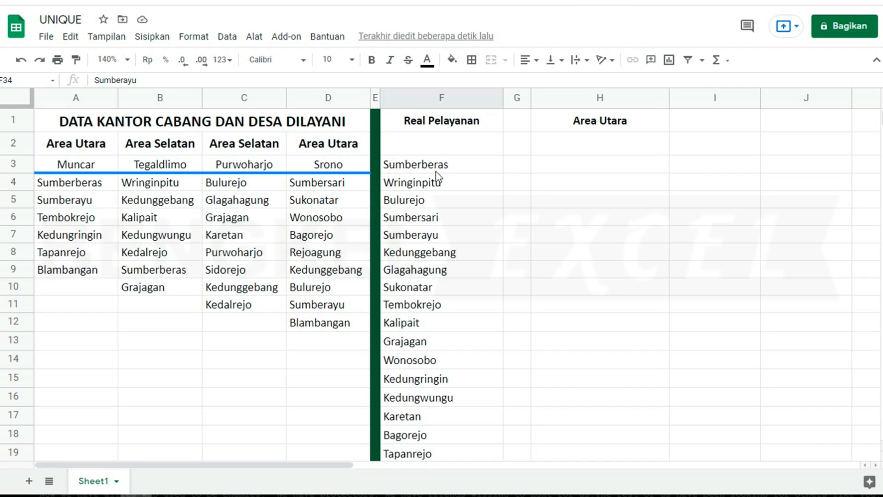
{"action": "left_click", "coordinate": [436, 170]}
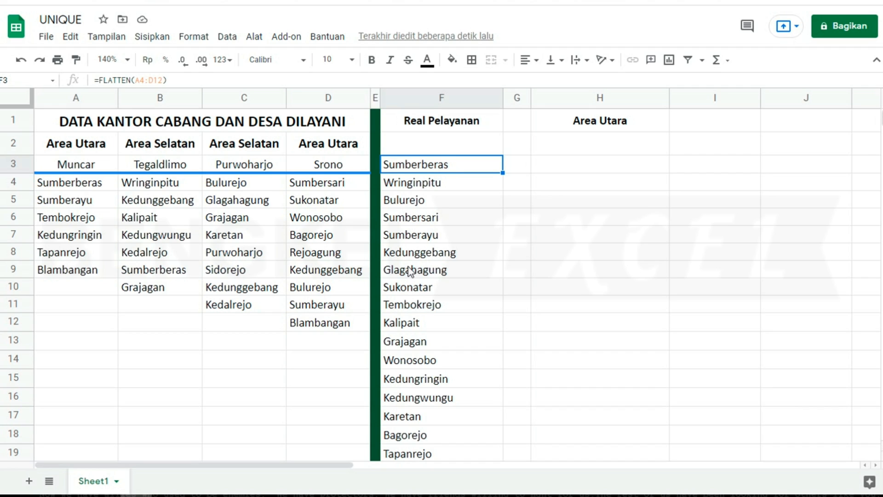
- Wrap F3's formula in UNIQUE to make it =unique(FLATTEN(A4:D12))
{"action": "key", "text": "F2"}
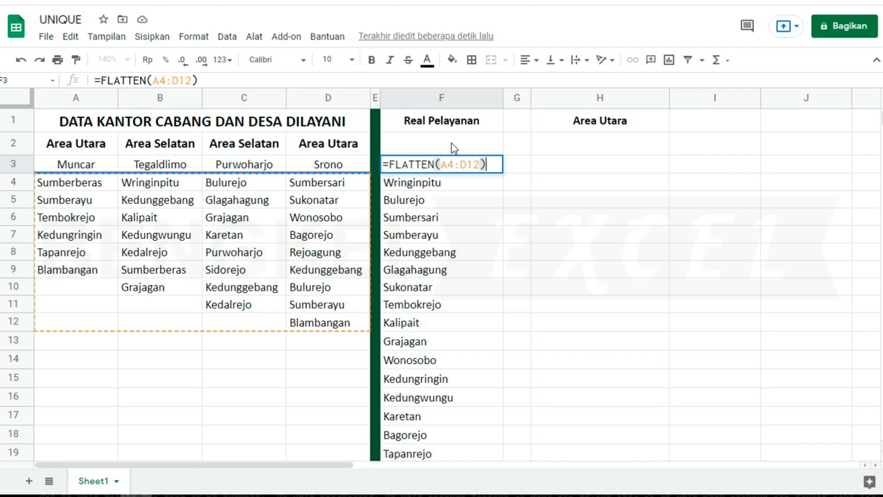
{"action": "left_click", "coordinate": [391, 164]}
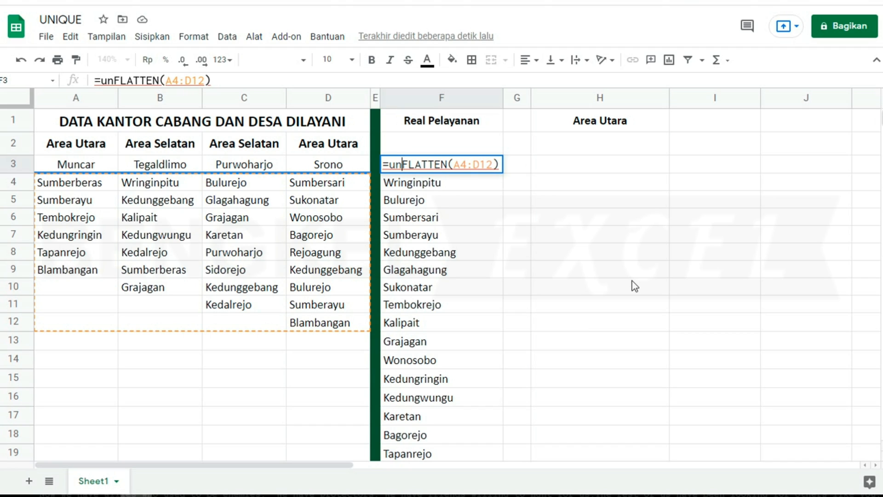
{"action": "type", "text": "iqu"}
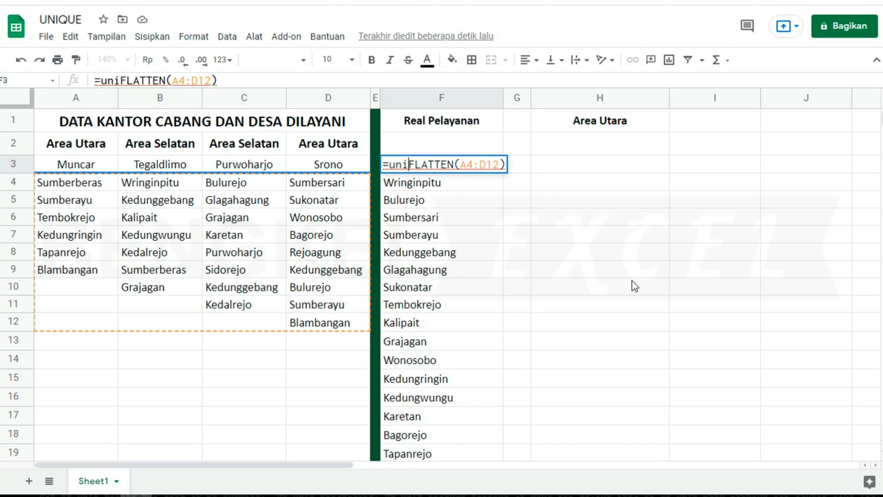
{"action": "type", "text": "e("}
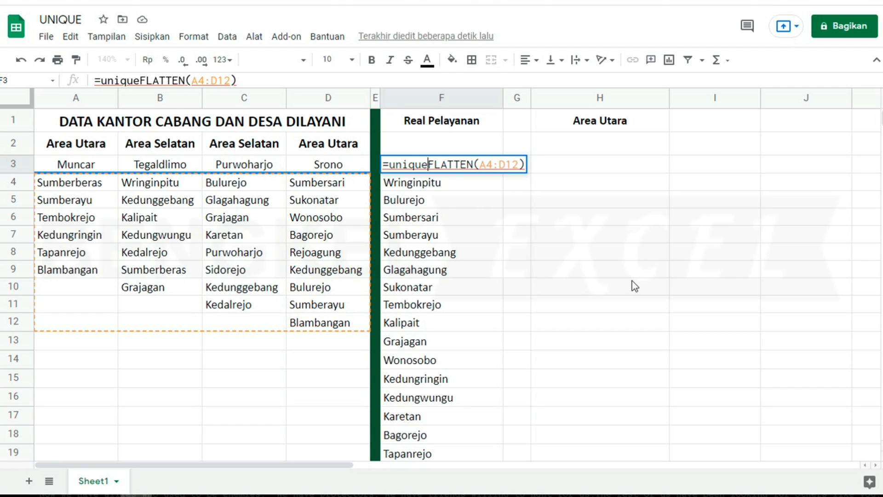
{"action": "left_click", "coordinate": [528, 164]}
{"action": "key", "text": "Right"}
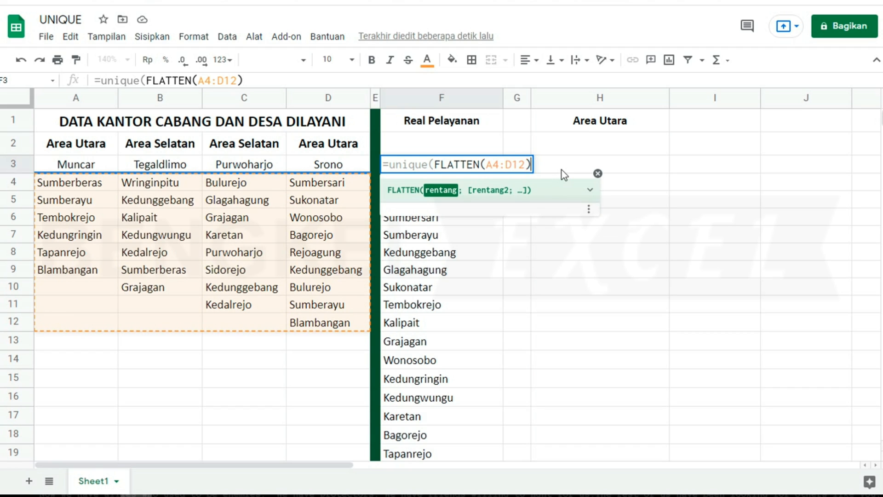
{"action": "type", "text": ")"}
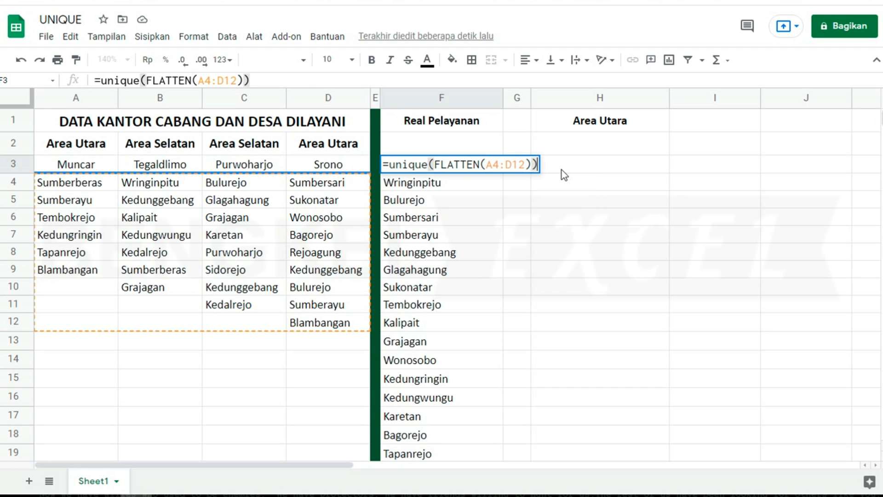
{"action": "key", "text": "Return"}
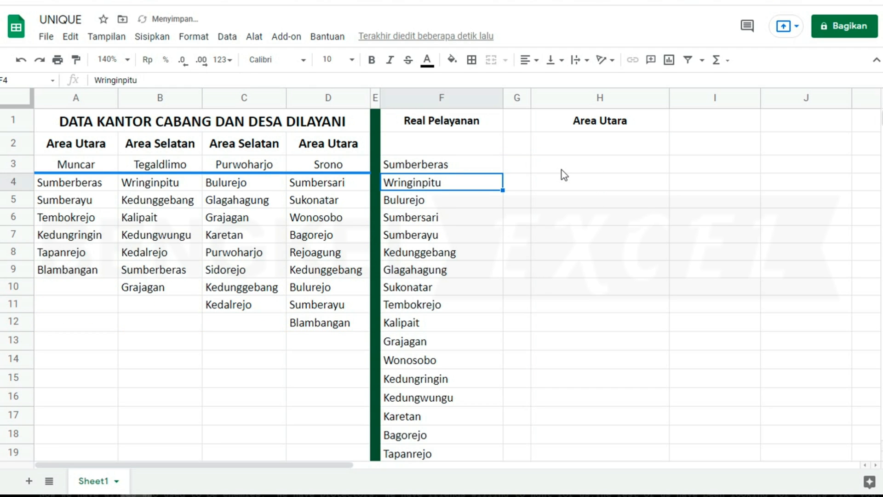
{"action": "scroll", "coordinate": [450, 282], "scroll_direction": "down", "scroll_amount": 5}
{"action": "scroll", "coordinate": [432, 299], "scroll_direction": "up", "scroll_amount": 1}
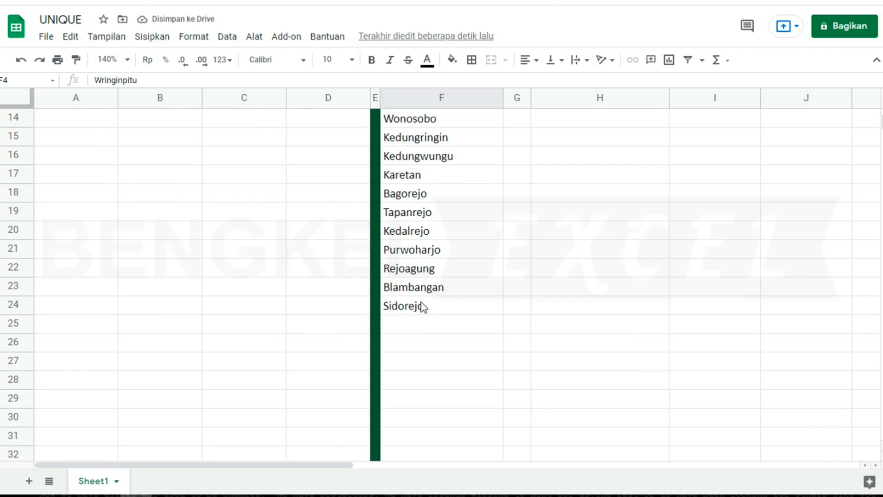
{"action": "left_click", "coordinate": [425, 303]}
{"action": "left_click", "coordinate": [426, 293]}
{"action": "scroll", "coordinate": [428, 296], "scroll_direction": "up", "scroll_amount": 1}
{"action": "left_click", "coordinate": [429, 269]}
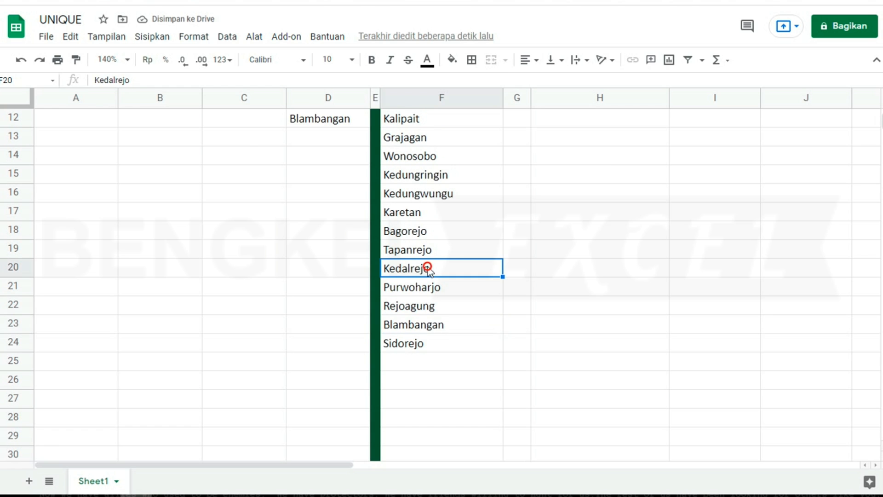
{"action": "scroll", "coordinate": [428, 258], "scroll_direction": "up", "scroll_amount": 2}
{"action": "scroll", "coordinate": [430, 249], "scroll_direction": "up", "scroll_amount": 1}
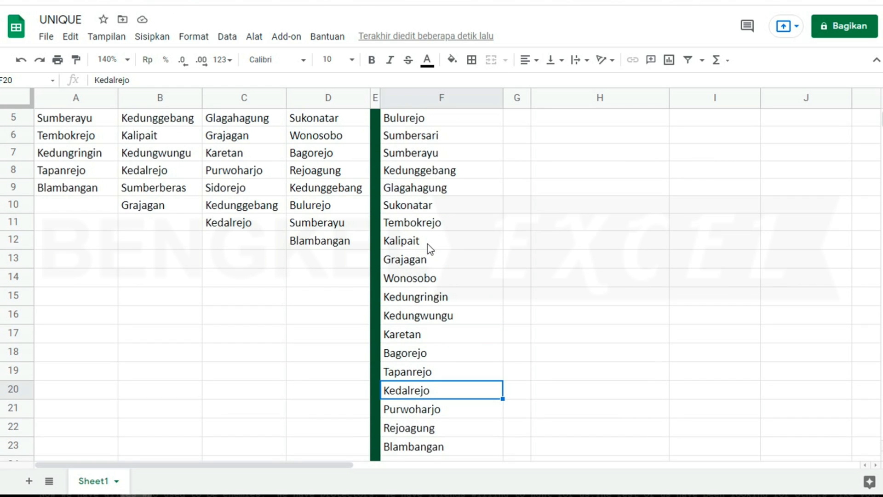
{"action": "scroll", "coordinate": [429, 251], "scroll_direction": "up", "scroll_amount": 2}
{"action": "left_click", "coordinate": [433, 168]}
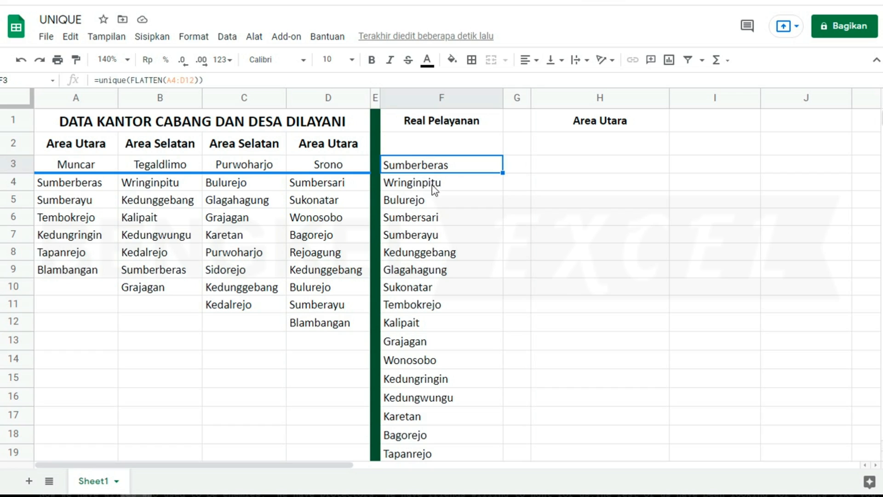
{"action": "left_click", "coordinate": [436, 233]}
{"action": "left_click", "coordinate": [436, 271]}
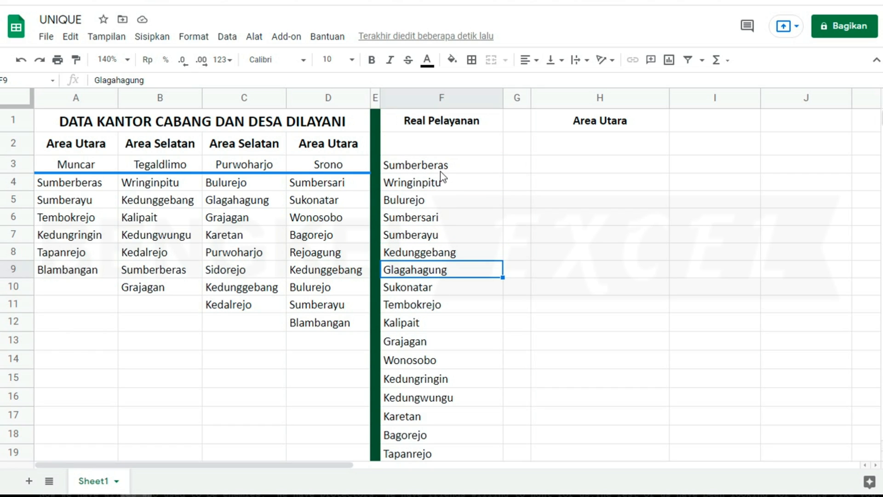
{"action": "left_click", "coordinate": [442, 200]}
{"action": "left_click", "coordinate": [439, 240]}
{"action": "left_click", "coordinate": [437, 321]}
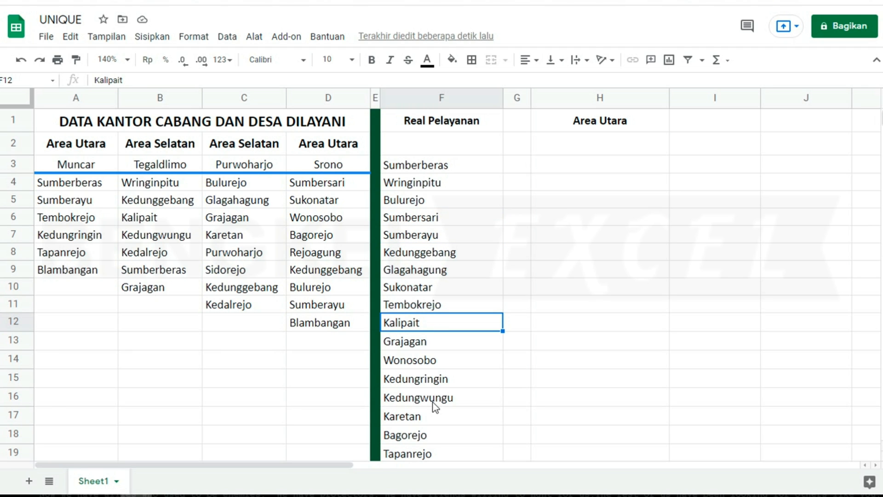
{"action": "scroll", "coordinate": [558, 236], "scroll_direction": "down", "scroll_amount": 1}
{"action": "left_click", "coordinate": [558, 236]}
{"action": "scroll", "coordinate": [560, 234], "scroll_direction": "up", "scroll_amount": 1}
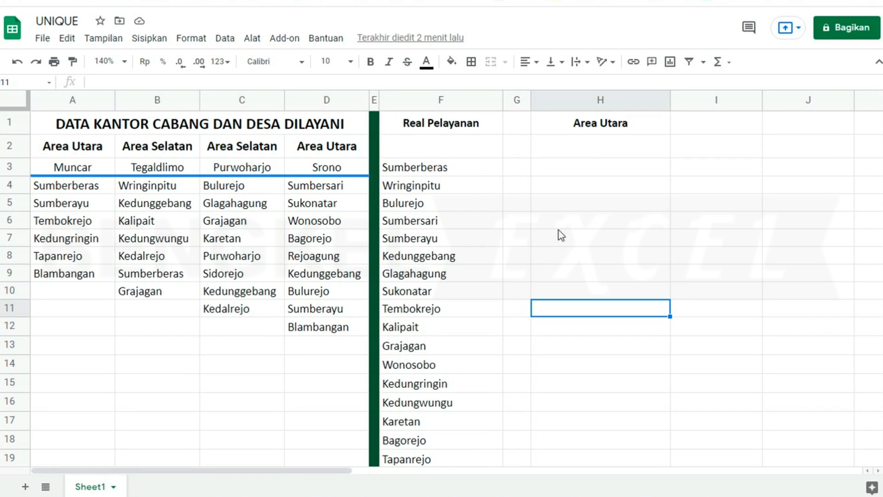
{"action": "left_click", "coordinate": [587, 124]}
{"action": "left_click", "coordinate": [339, 149]}
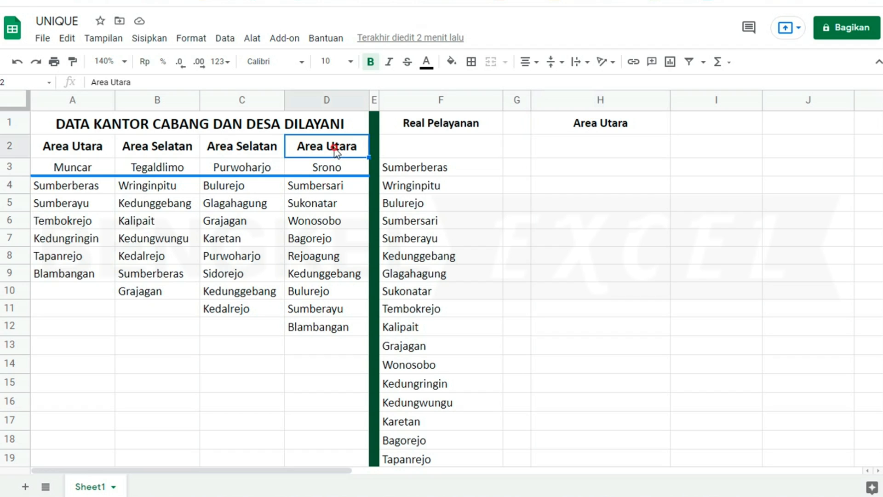
{"action": "left_click", "coordinate": [92, 149]}
{"action": "left_click", "coordinate": [89, 187]}
{"action": "left_click", "coordinate": [85, 224]}
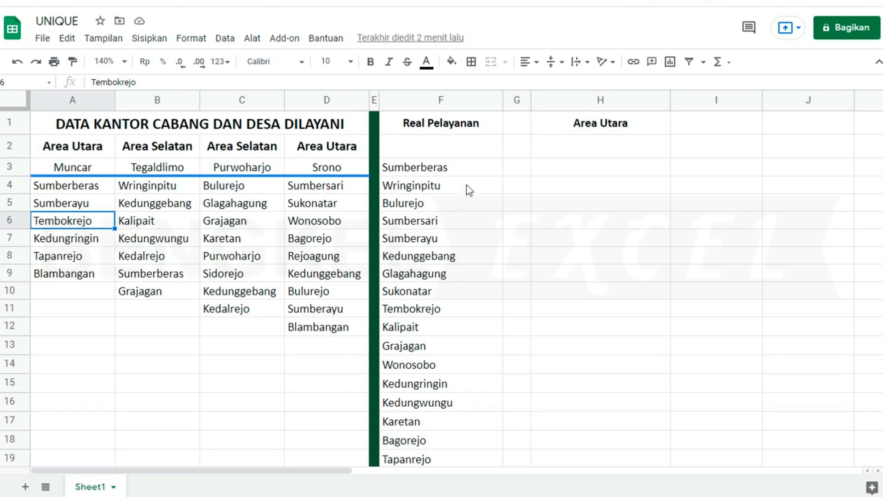
{"action": "left_click", "coordinate": [590, 171]}
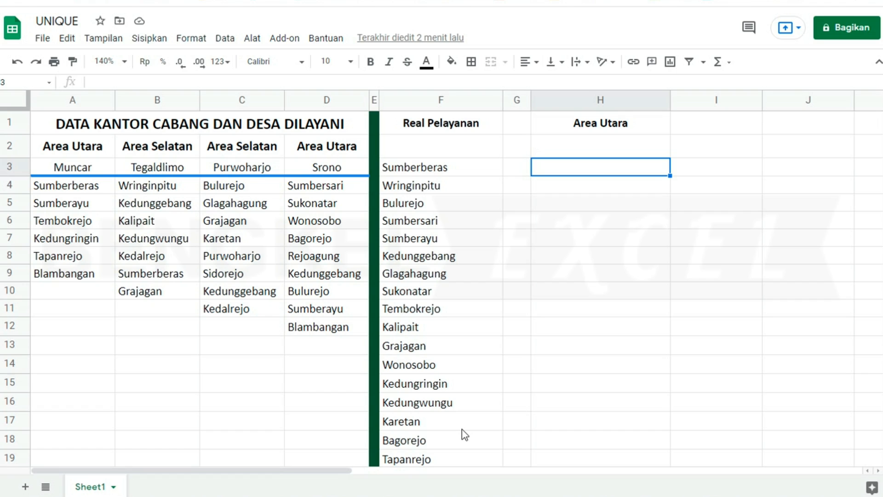
- Enter =FLATTEN(A4:A12;D4:D12) in H3 to stack both Area Utara columns
{"action": "type", "text": "=fla"}
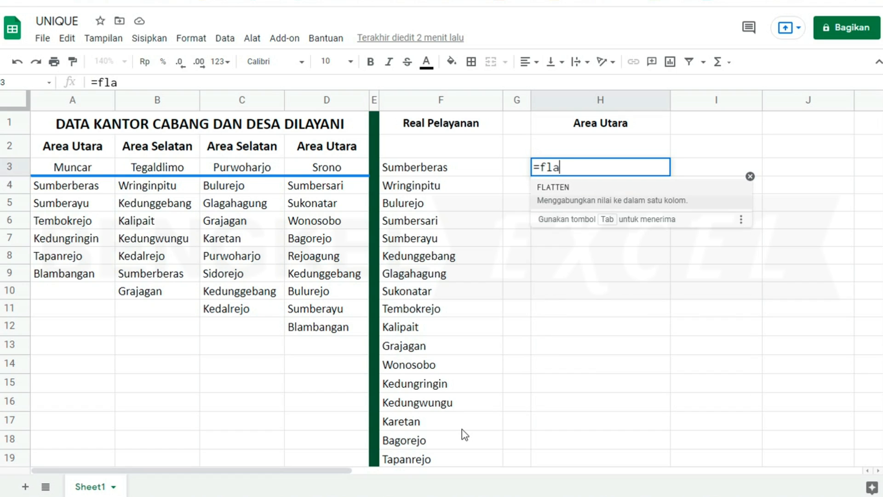
{"action": "left_click", "coordinate": [611, 205]}
{"action": "left_click", "coordinate": [70, 185]}
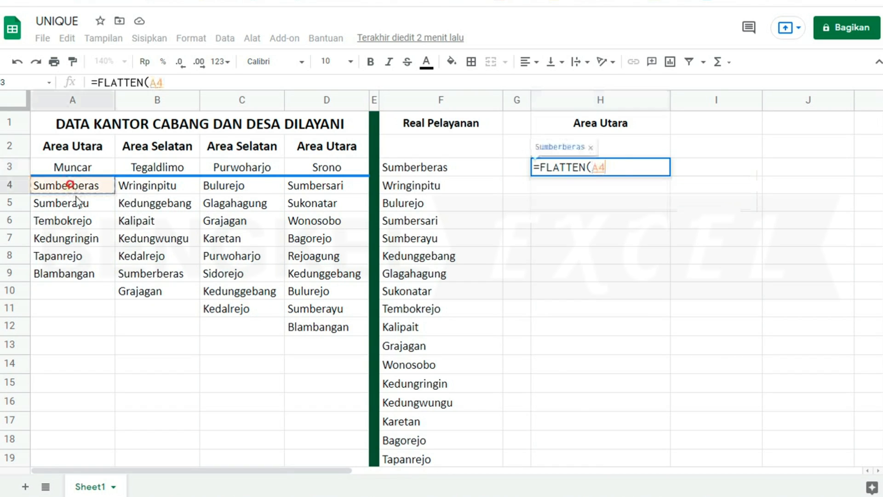
{"action": "left_click_drag", "start_coordinate": [76, 201], "coordinate": [81, 274]}
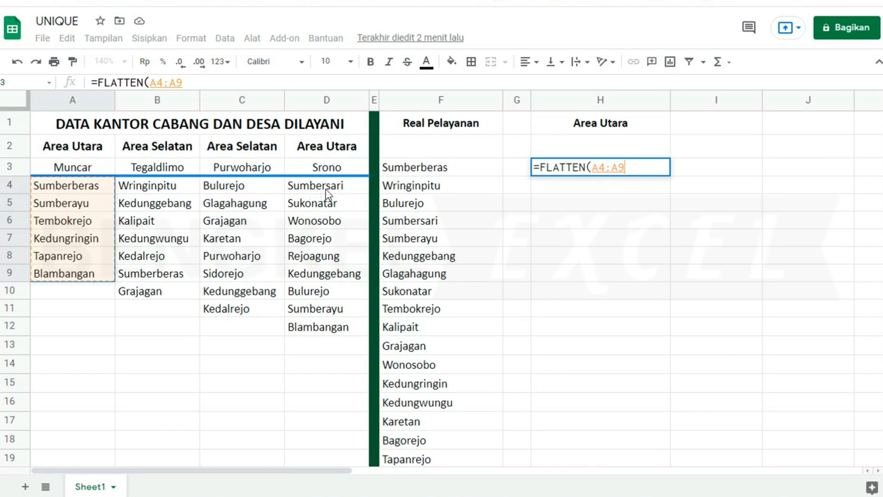
{"action": "left_click_drag", "start_coordinate": [75, 184], "coordinate": [73, 327]}
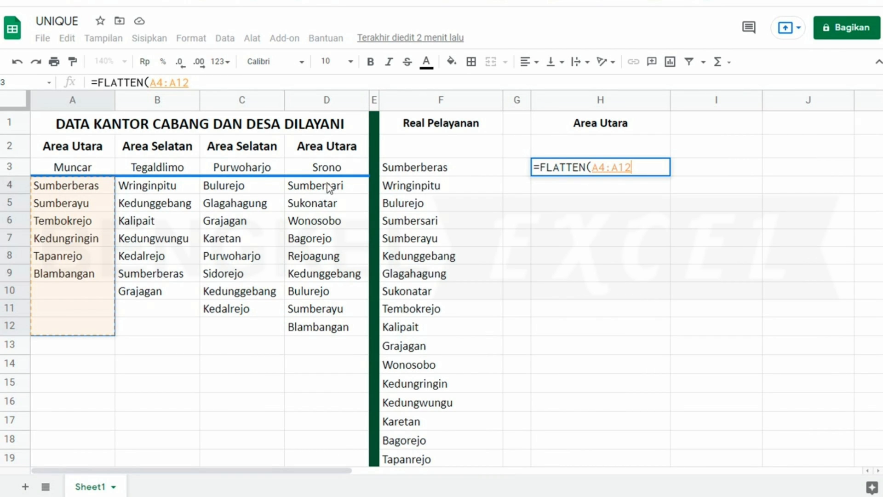
{"action": "type", "text": ";"}
{"action": "left_click_drag", "start_coordinate": [328, 186], "coordinate": [330, 333]}
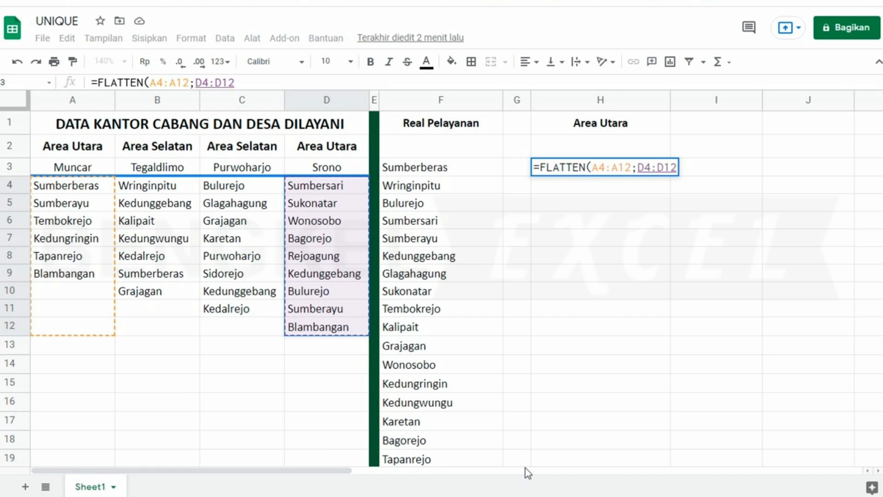
{"action": "type", "text": ")"}
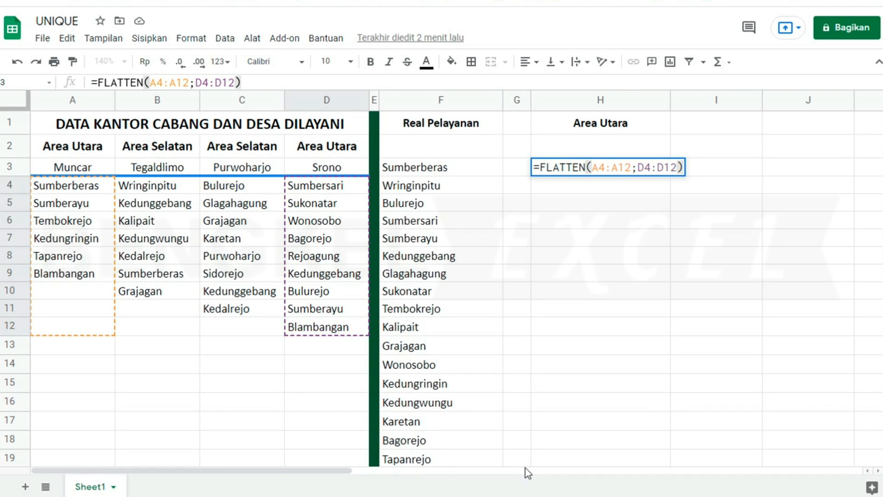
{"action": "key", "text": "Return"}
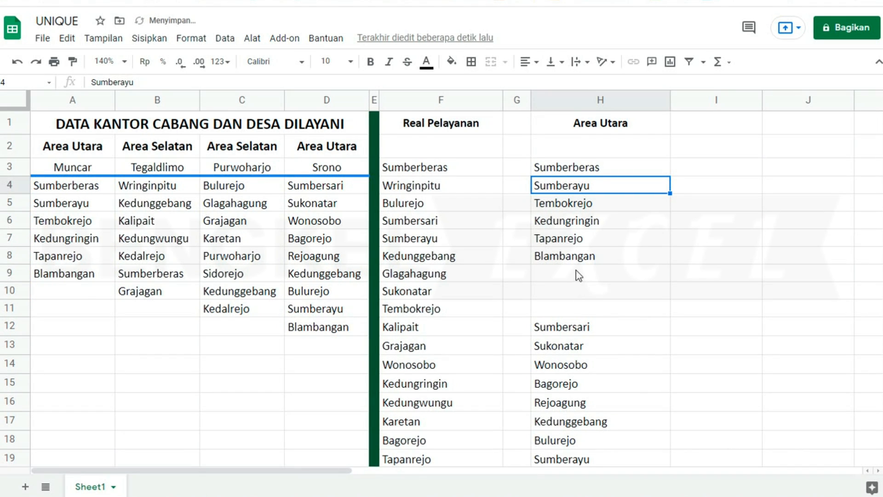
- Check column H's blank gaps and repeated Sumberayu, then reopen H3's formula for editing
{"action": "scroll", "coordinate": [577, 276], "scroll_direction": "down", "scroll_amount": 2}
{"action": "left_click", "coordinate": [567, 252]}
{"action": "left_click", "coordinate": [574, 275]}
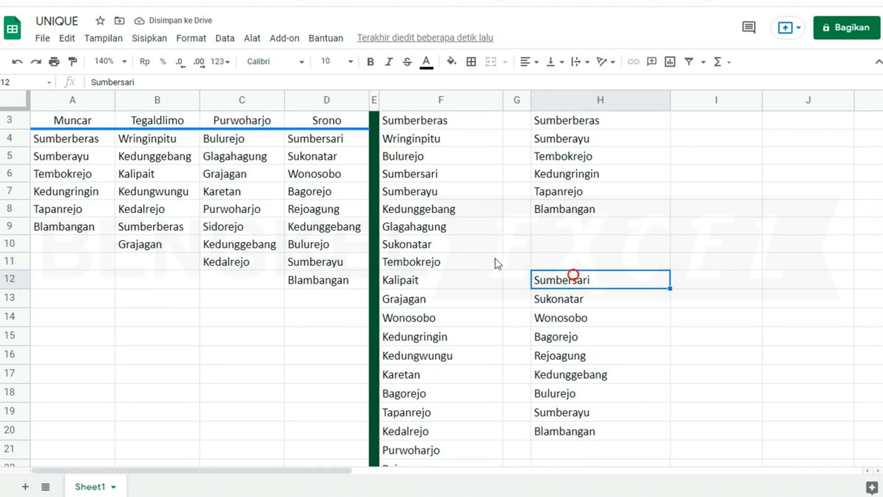
{"action": "left_click", "coordinate": [88, 263]}
{"action": "left_click", "coordinate": [81, 245]}
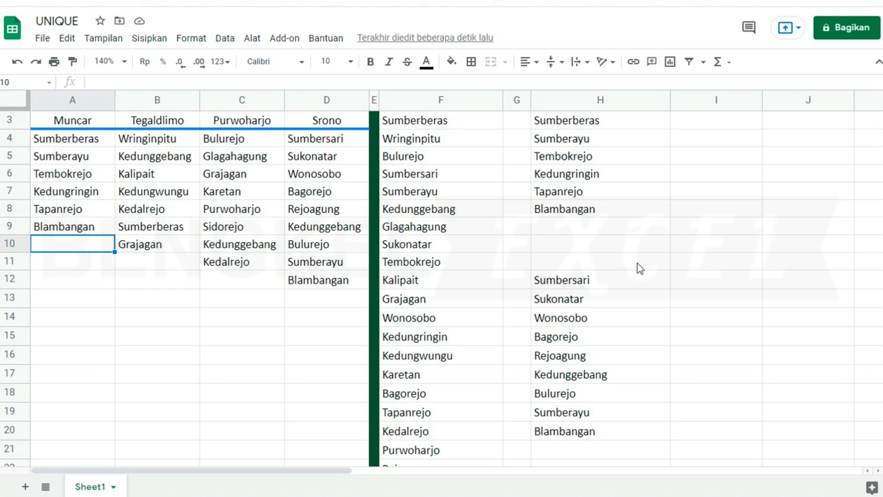
{"action": "scroll", "coordinate": [623, 266], "scroll_direction": "up", "scroll_amount": 2}
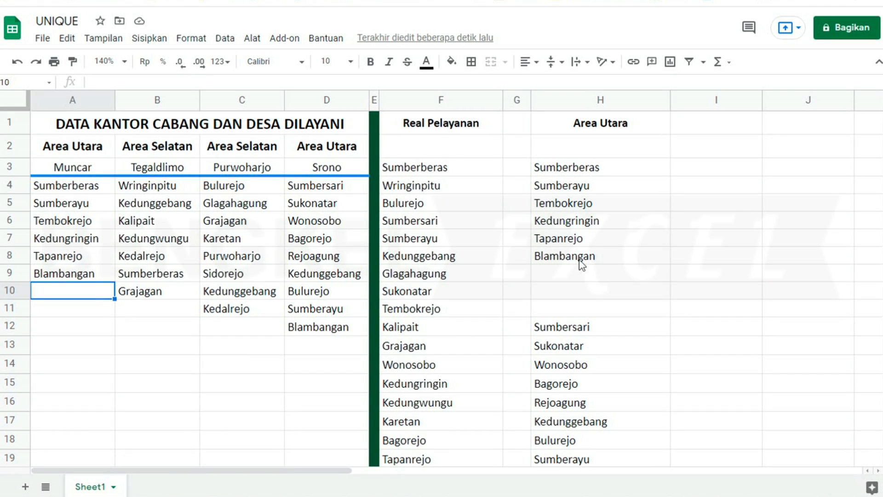
{"action": "left_click", "coordinate": [577, 170]}
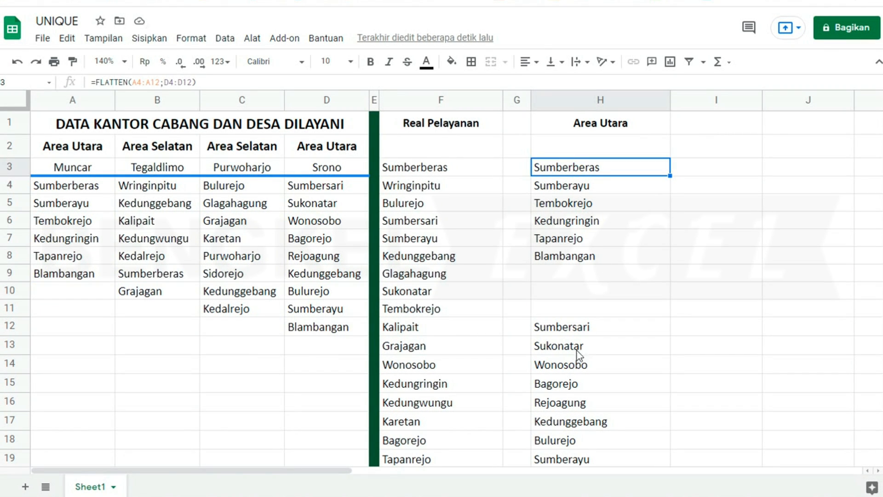
{"action": "left_click", "coordinate": [576, 459]}
{"action": "left_click", "coordinate": [576, 169]}
{"action": "key", "text": "F2"}
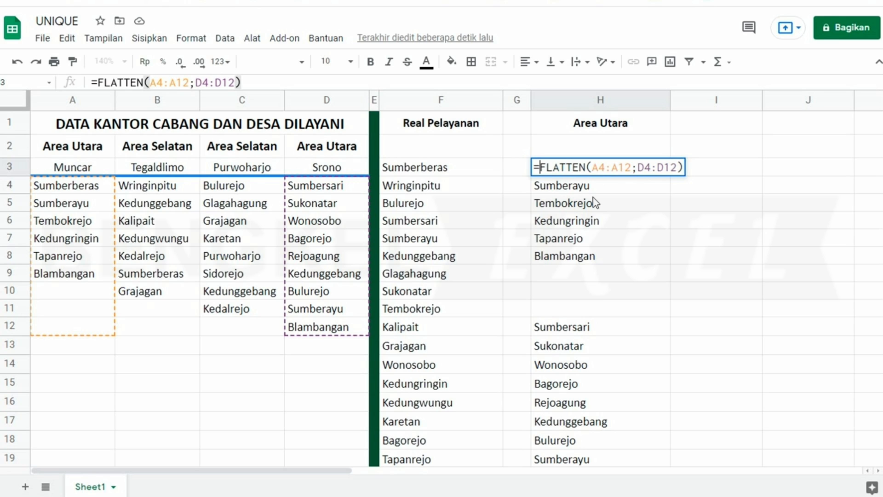
- Change H3's formula to =UNIQUE(FLATTEN(A4:A12;D4:D12))
{"action": "type", "text": "UNI"}
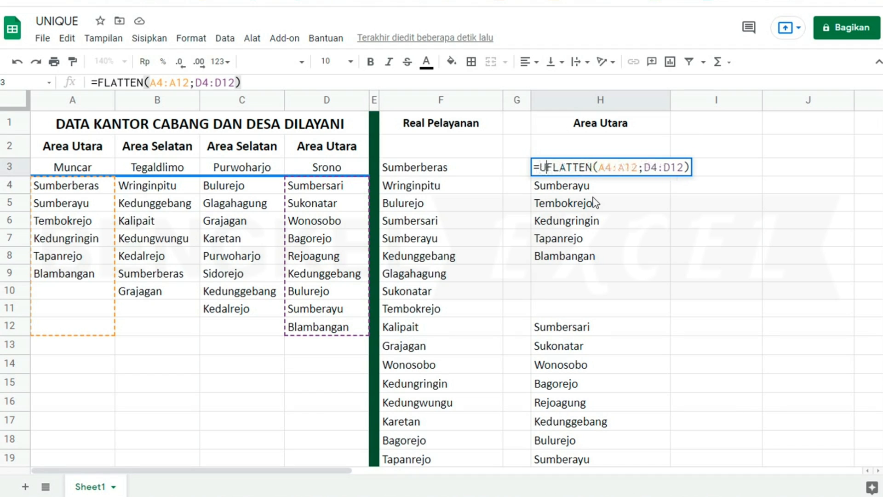
{"action": "type", "text": "QUE"}
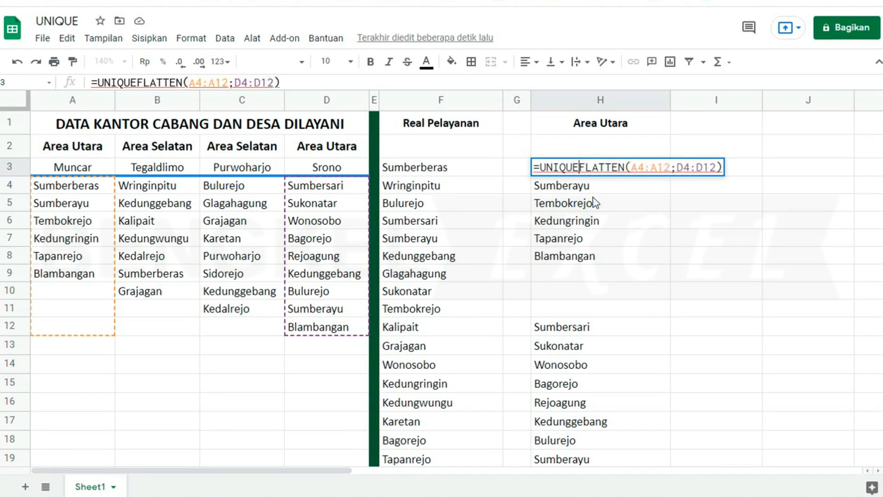
{"action": "type", "text": "("}
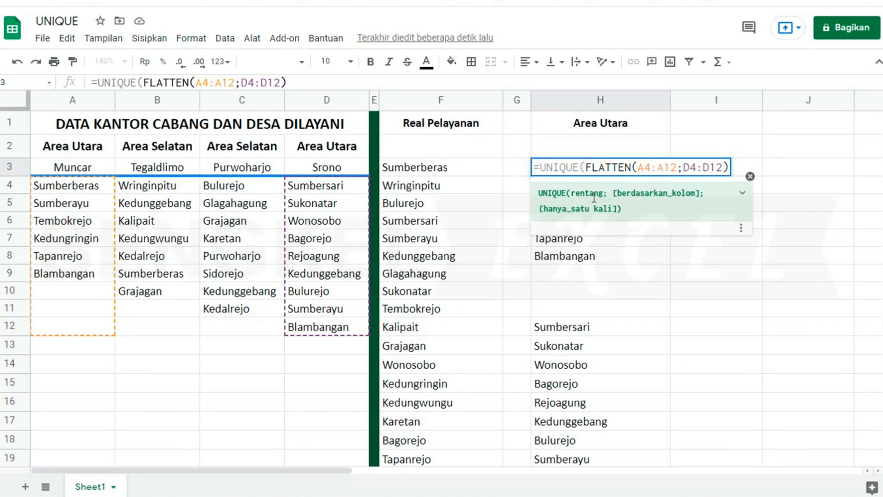
{"action": "left_click", "coordinate": [728, 168]}
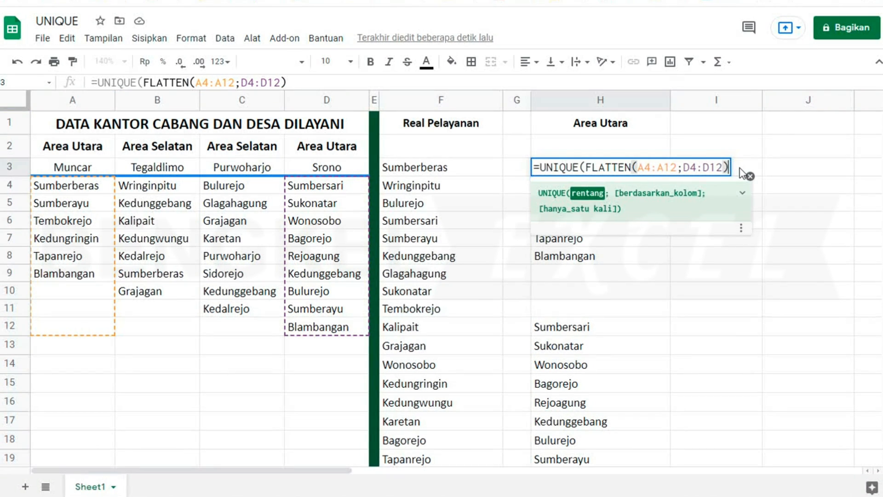
{"action": "type", "text": ")"}
{"action": "key", "text": "Return"}
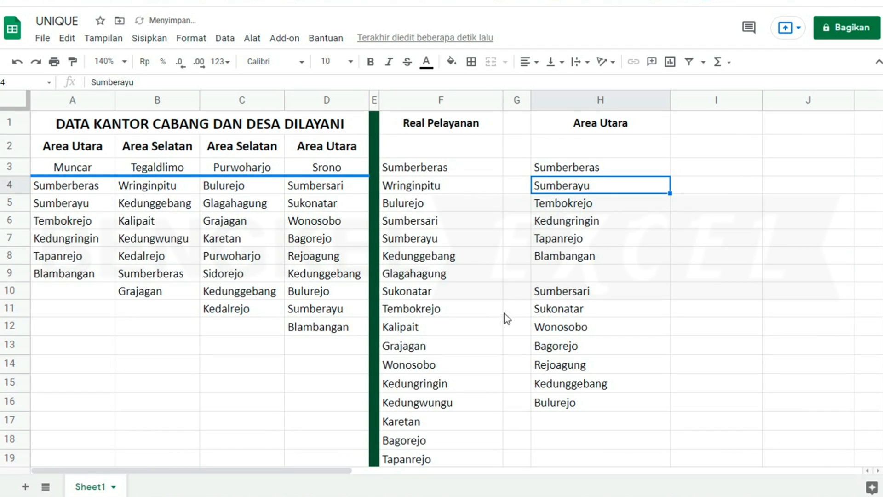
- Check the deduplicated results: blank H9, Sumbersari, Wonosobo, Rejoagung, and Bulurejo in H16
{"action": "left_click", "coordinate": [572, 273]}
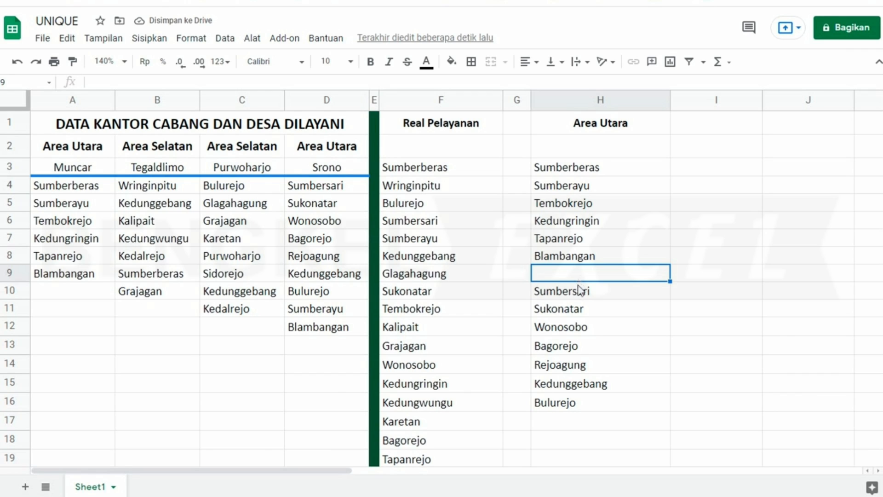
{"action": "left_click", "coordinate": [581, 289]}
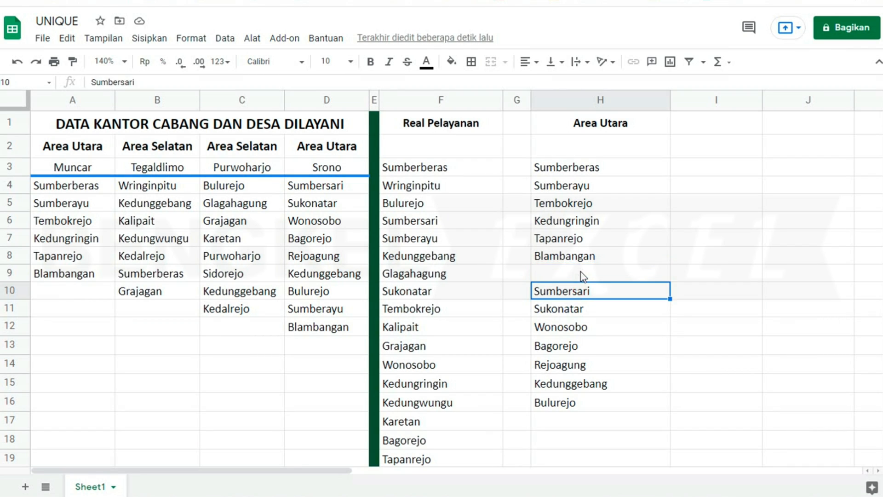
{"action": "left_click", "coordinate": [583, 275]}
{"action": "left_click", "coordinate": [573, 291]}
{"action": "left_click", "coordinate": [572, 324]}
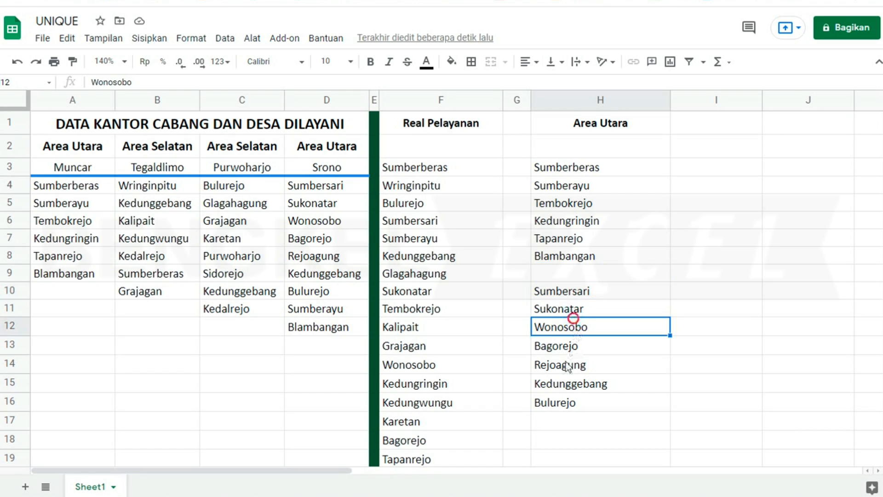
{"action": "left_click", "coordinate": [568, 364]}
{"action": "left_click", "coordinate": [562, 407]}
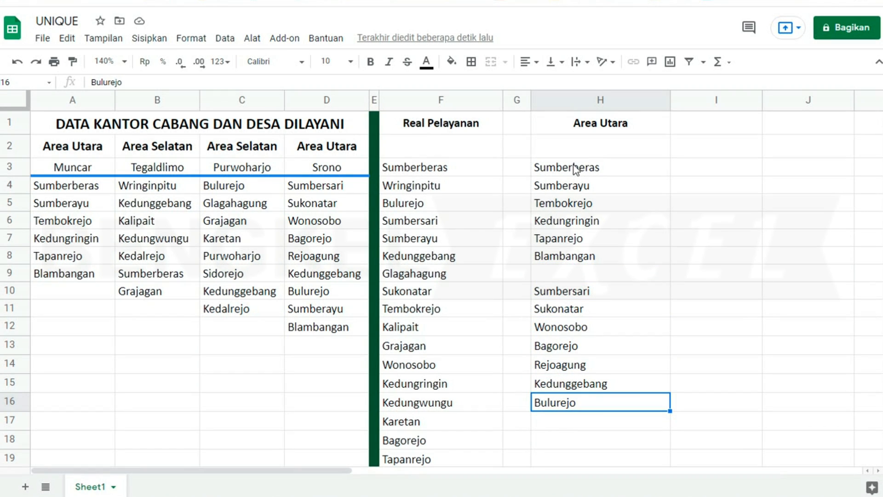
{"action": "left_click", "coordinate": [575, 169]}
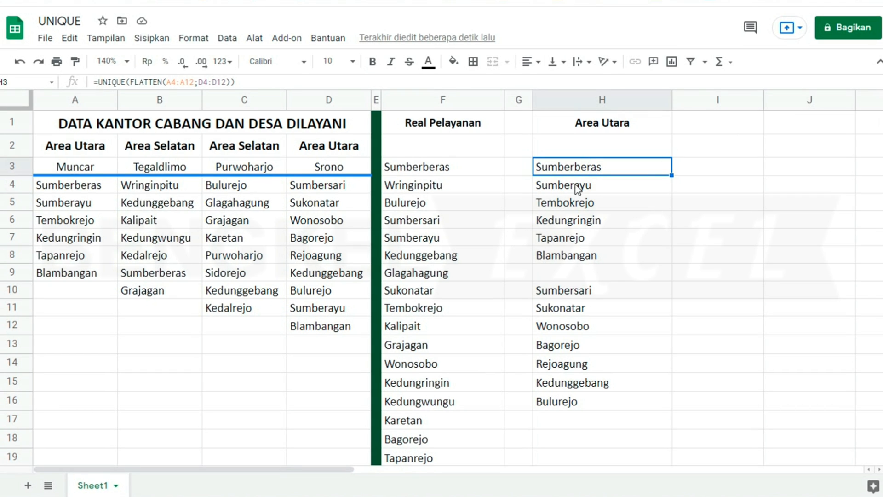
- Insert FILTER( after UNIQUE( in H3 and copy the FLATTEN(A4:A12;D4:D12) expression
{"action": "left_click", "coordinate": [573, 271]}
{"action": "left_click", "coordinate": [561, 172]}
{"action": "key", "text": "F2"}
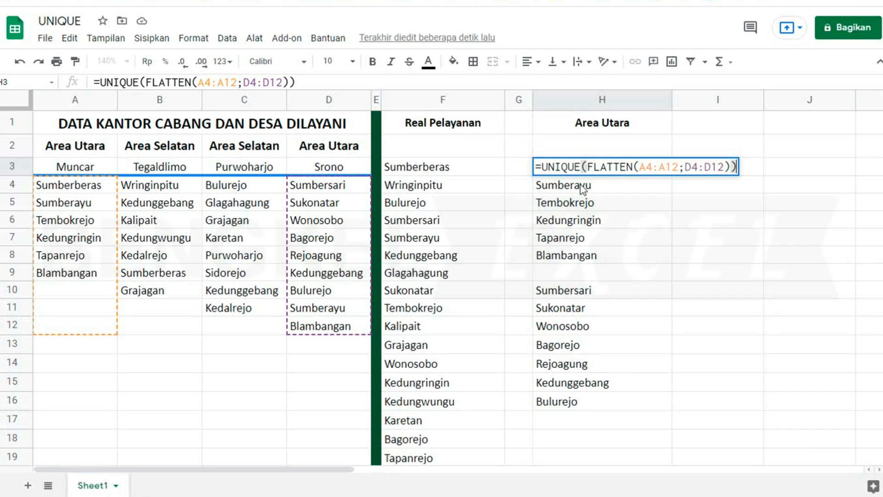
{"action": "left_click", "coordinate": [585, 167]}
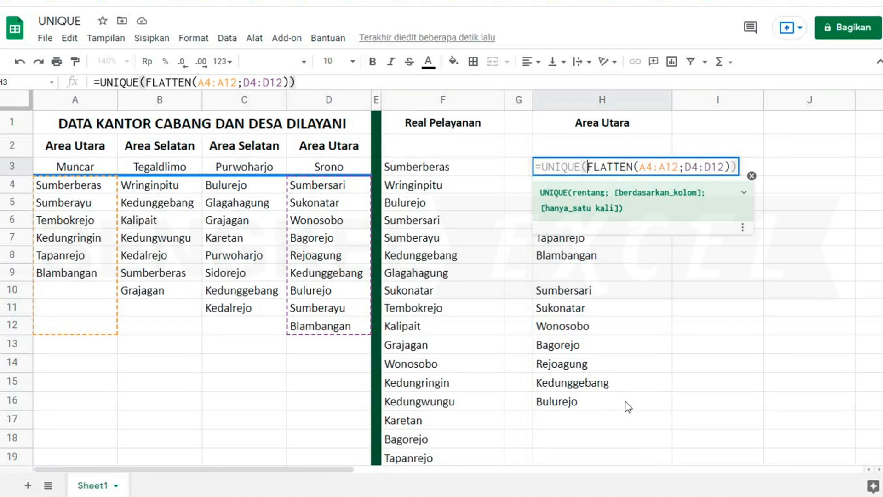
{"action": "type", "text": "FILTER"}
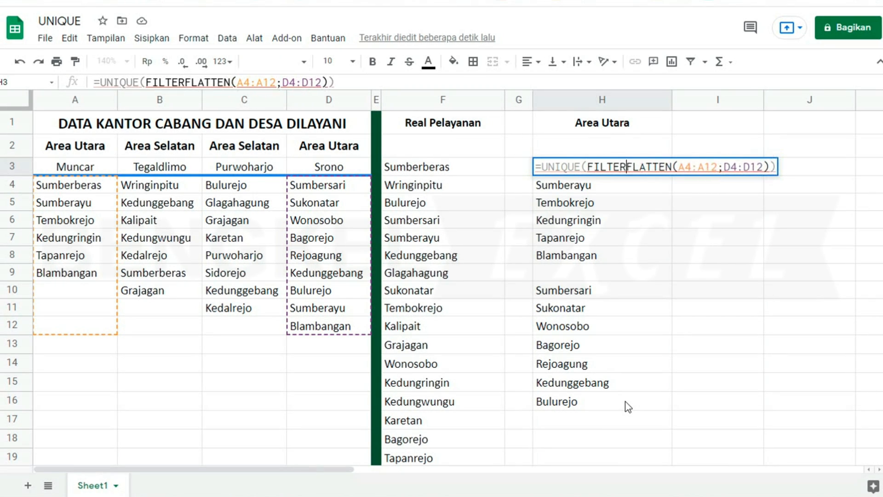
{"action": "type", "text": "("}
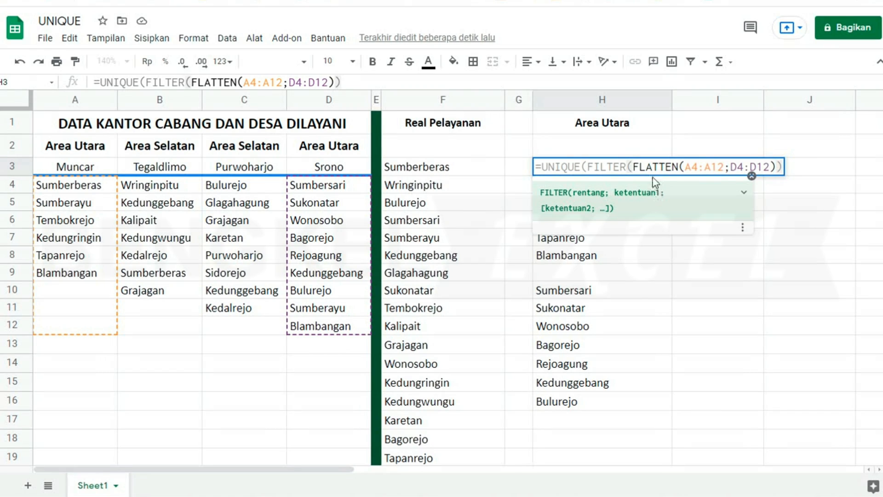
{"action": "left_click_drag", "start_coordinate": [633, 166], "coordinate": [763, 185]}
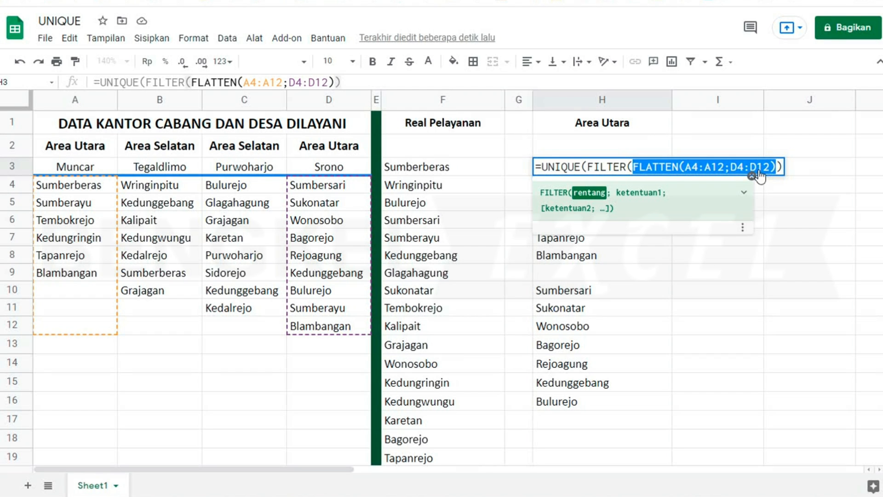
{"action": "right_click", "coordinate": [759, 175]}
{"action": "left_click", "coordinate": [764, 191]}
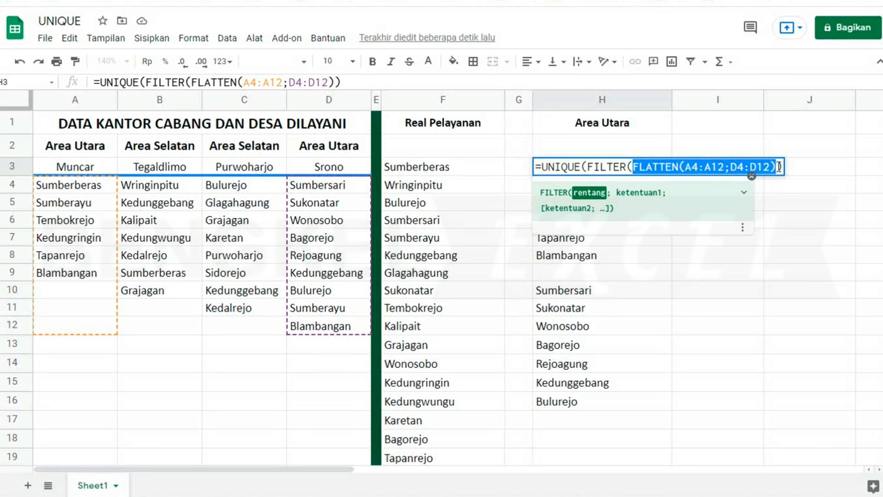
- Add the pasted FLATTEN range <>"" as the FILTER condition to drop blanks
{"action": "left_click", "coordinate": [778, 166]}
{"action": "key", "text": "Delete"}
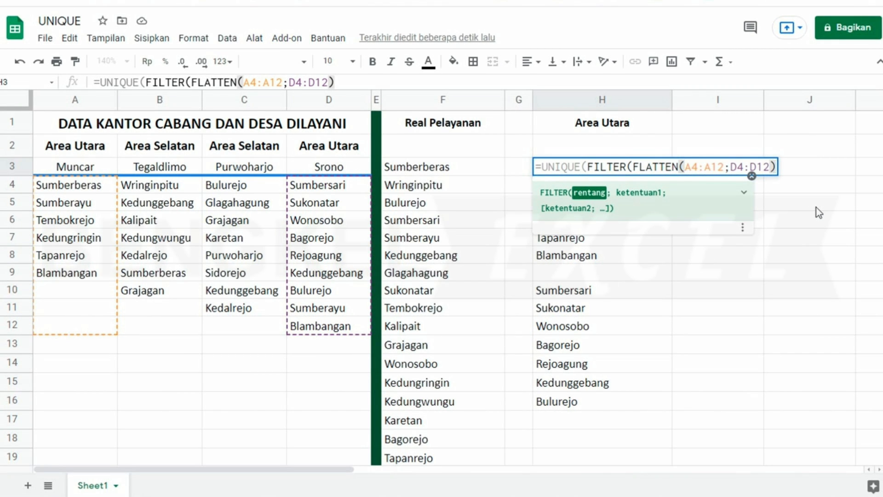
{"action": "type", "text": ";"}
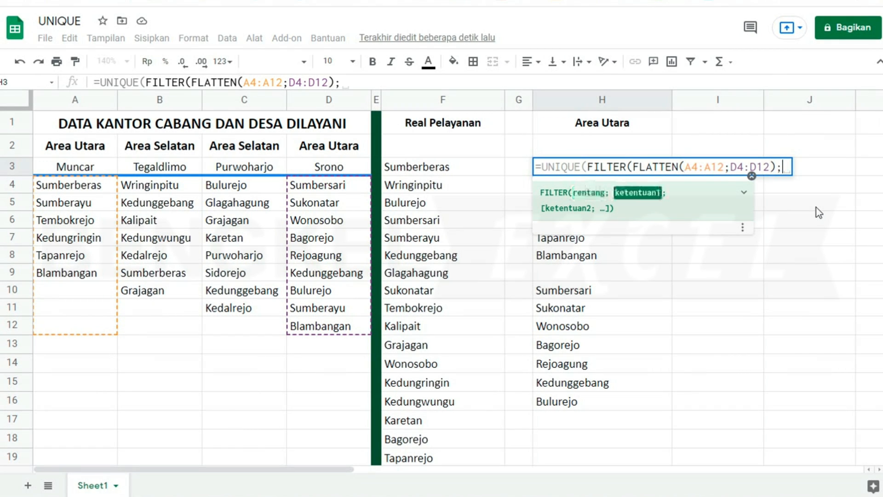
{"action": "right_click", "coordinate": [784, 166]}
{"action": "left_click", "coordinate": [817, 249]}
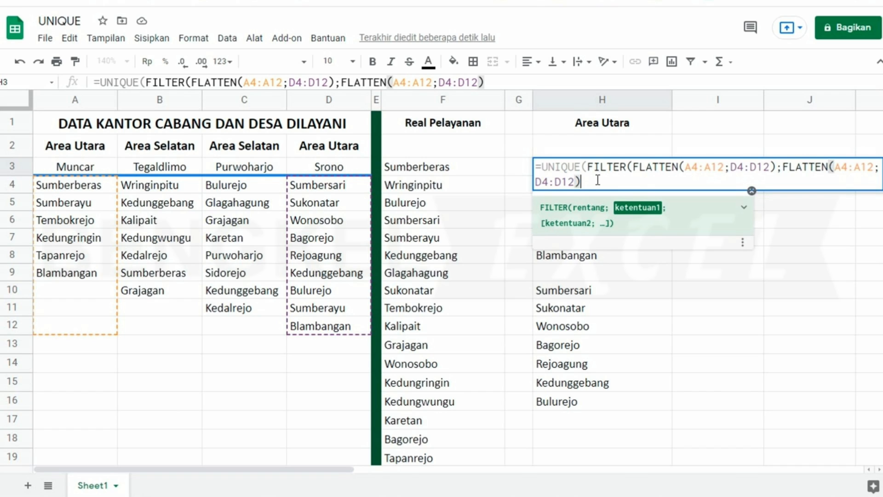
{"action": "type", "text": "<>"}
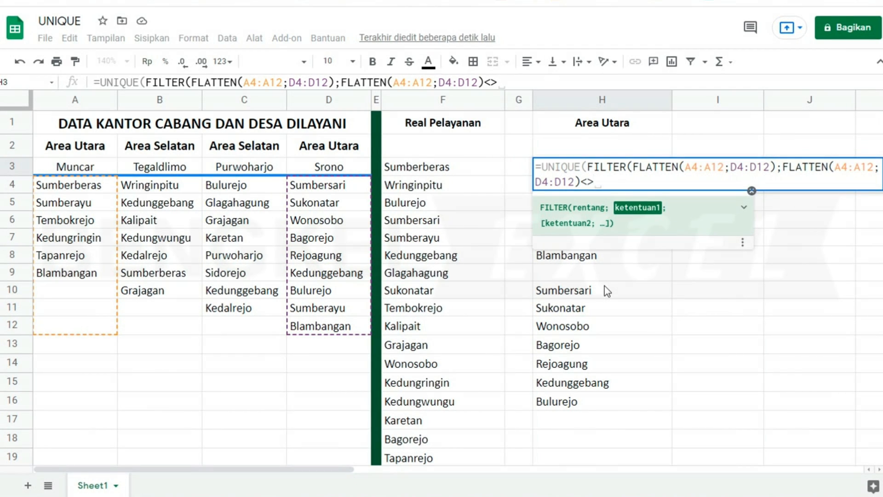
{"action": "type", "text": "\"\""}
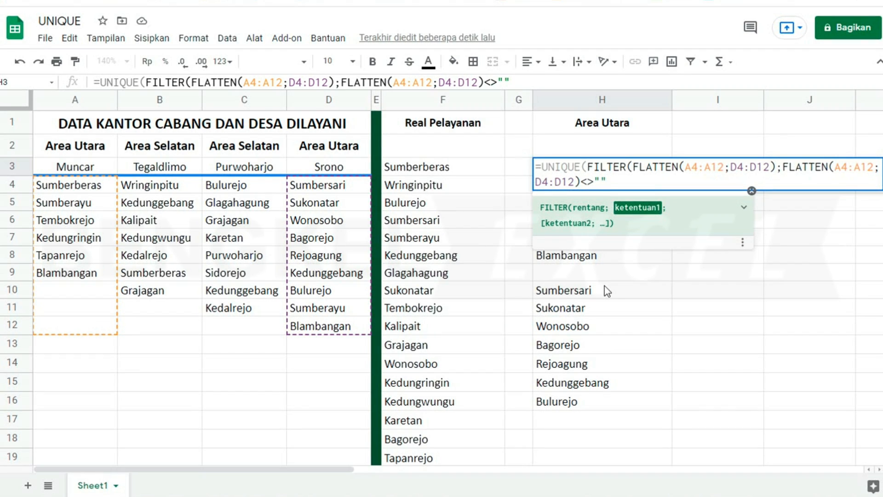
{"action": "type", "text": "))"}
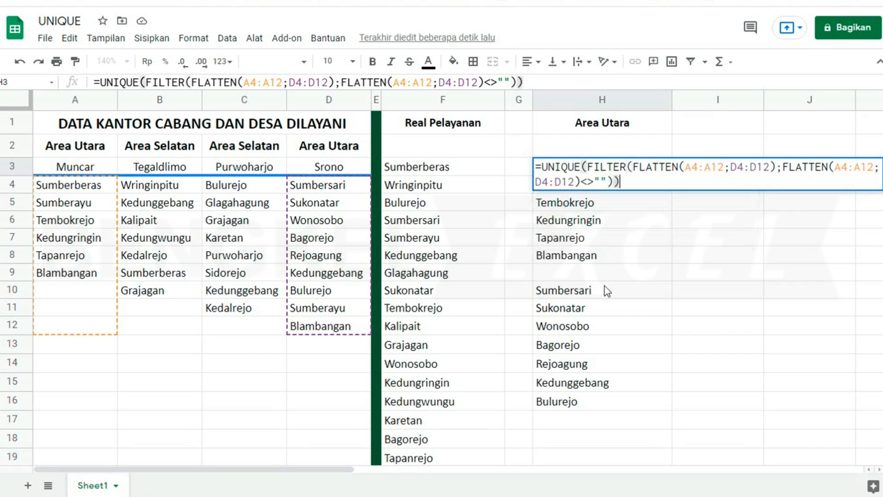
{"action": "key", "text": "Return"}
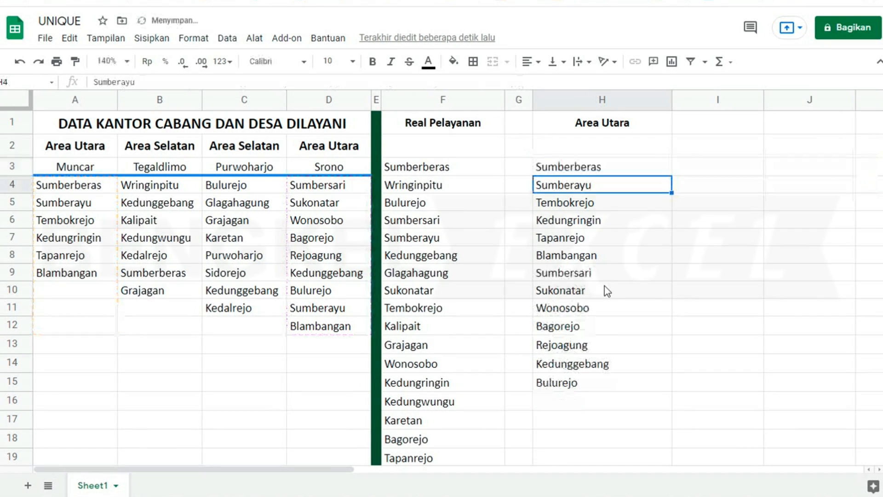
{"action": "left_click", "coordinate": [589, 255]}
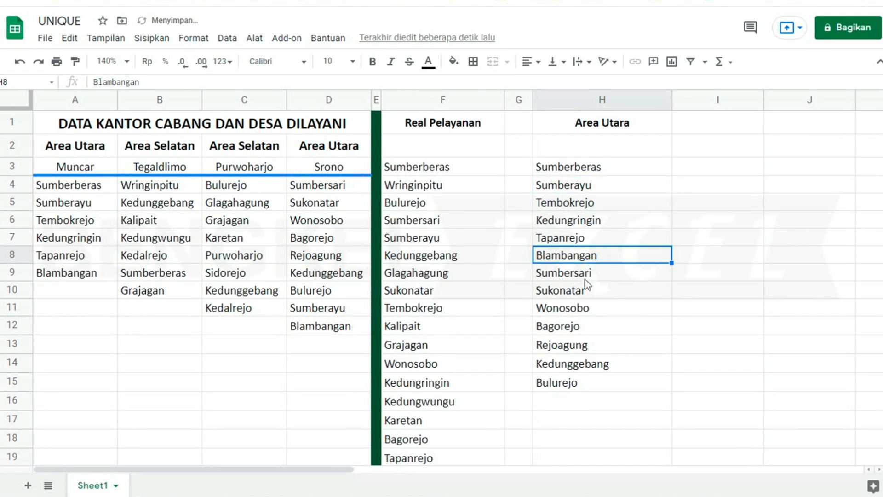
{"action": "left_click", "coordinate": [580, 290]}
{"action": "left_click", "coordinate": [571, 364]}
{"action": "left_click", "coordinate": [562, 386]}
{"action": "left_click", "coordinate": [561, 360]}
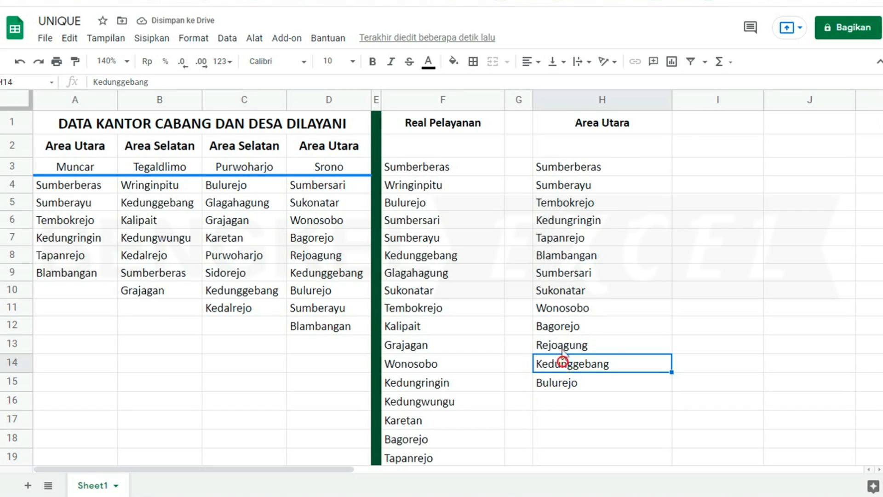
{"action": "left_click", "coordinate": [591, 170]}
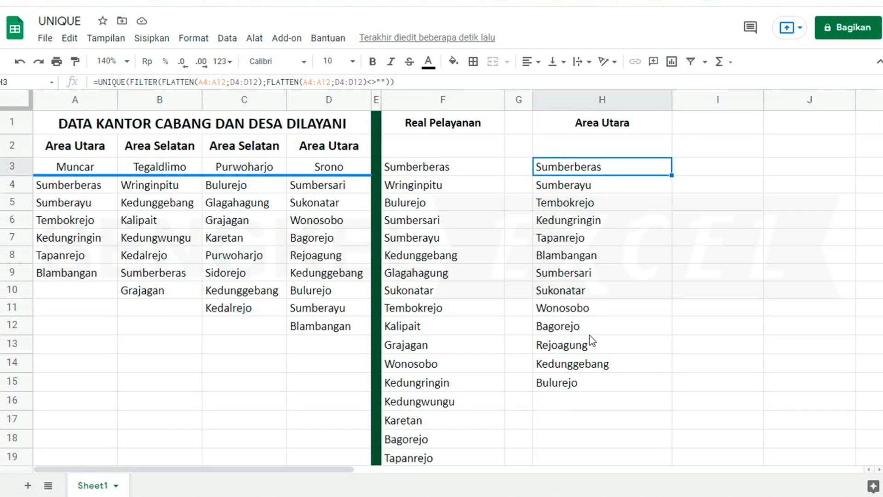
{"action": "left_click", "coordinate": [590, 334]}
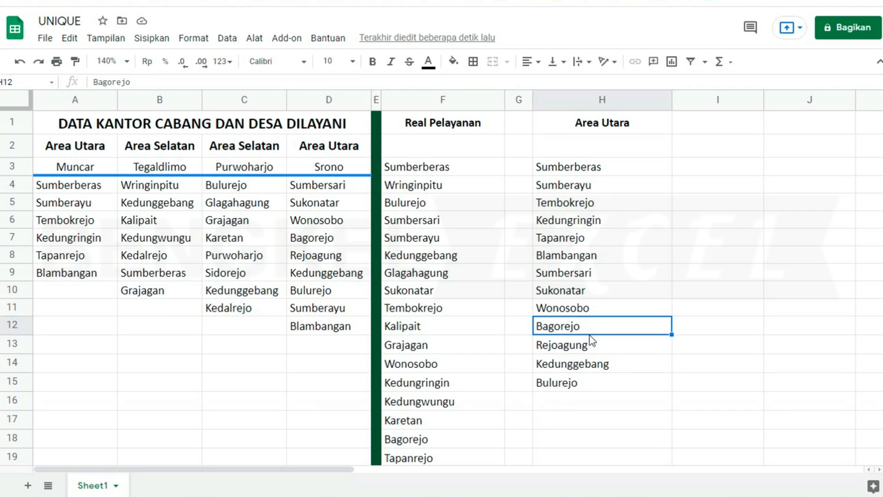
{"action": "left_click", "coordinate": [571, 174]}
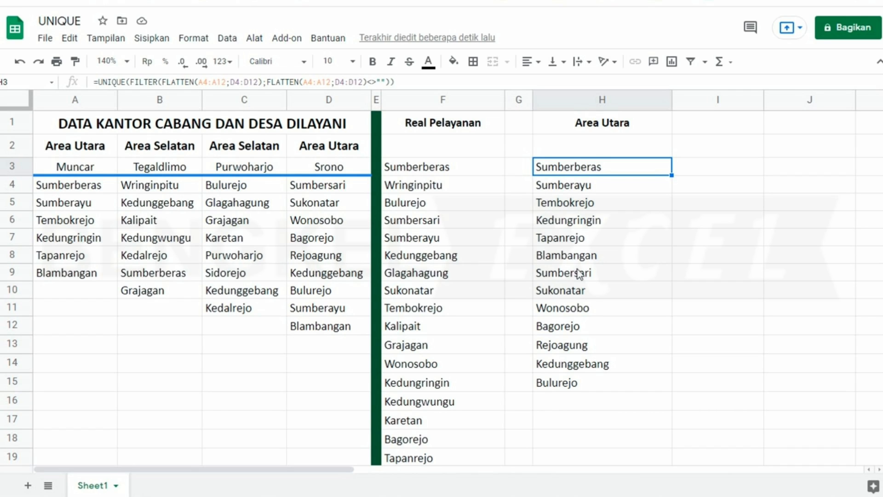
{"action": "key", "text": "F2"}
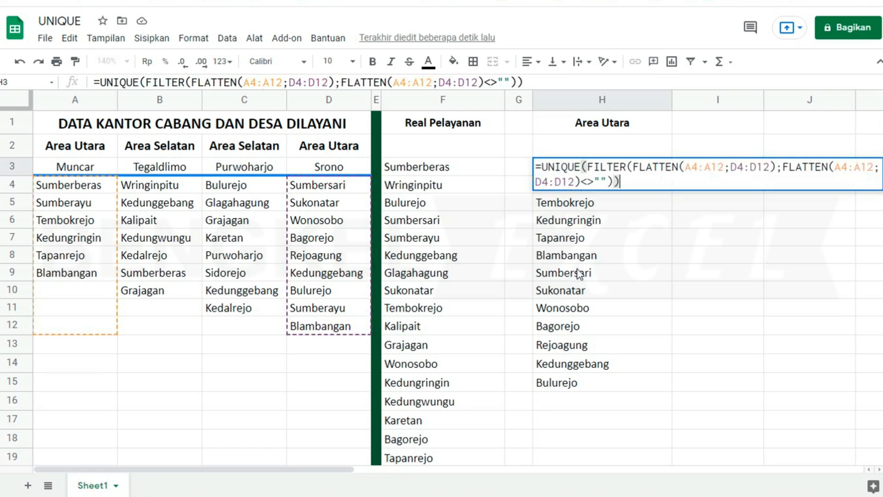
- Wrap H3's formula in SORT(...;1;TRUE) for ascending order
{"action": "left_click", "coordinate": [541, 165]}
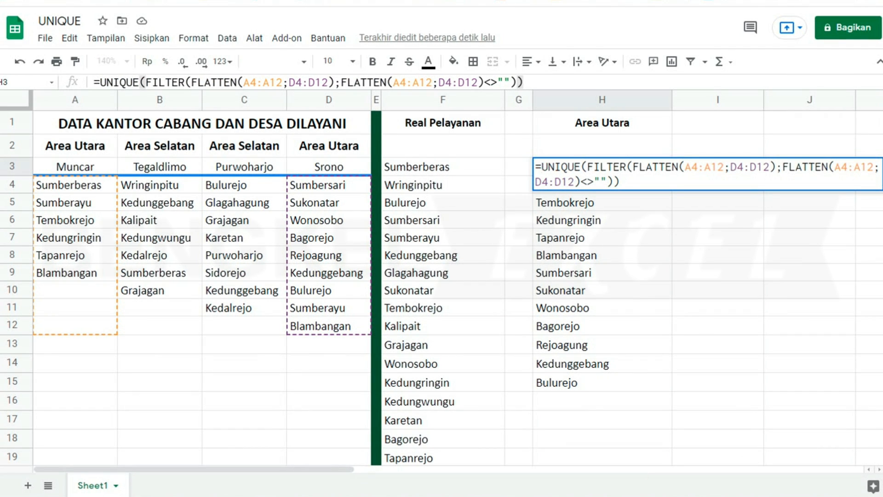
{"action": "type", "text": "SORT"}
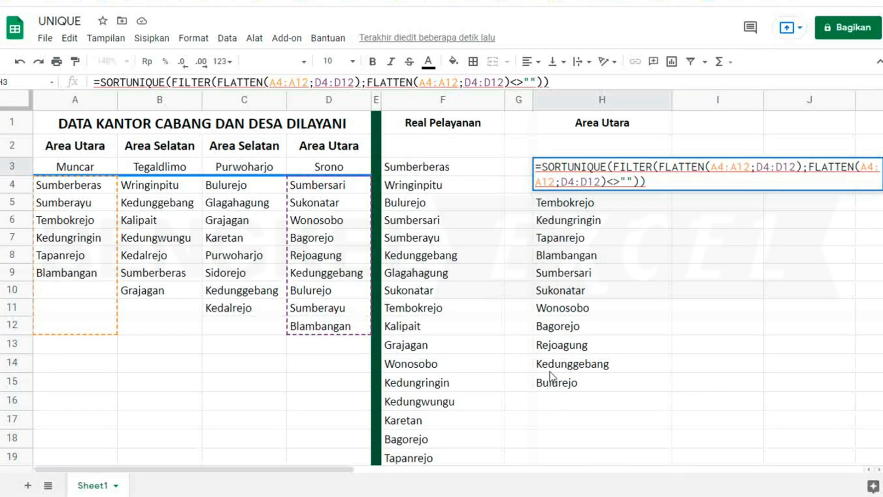
{"action": "type", "text": "("}
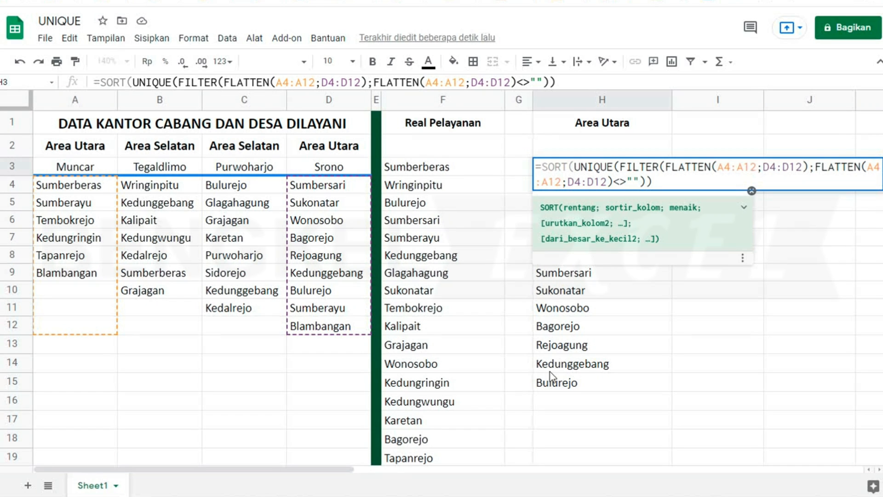
{"action": "left_click", "coordinate": [665, 183]}
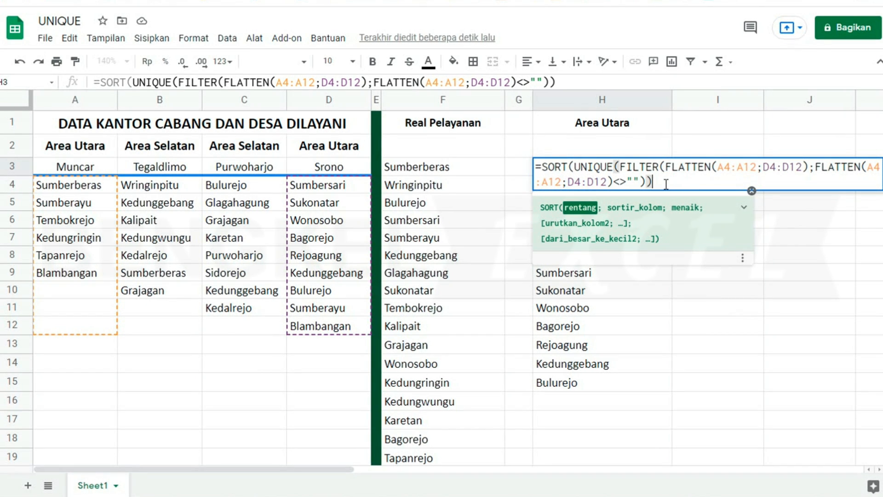
{"action": "type", "text": ";"}
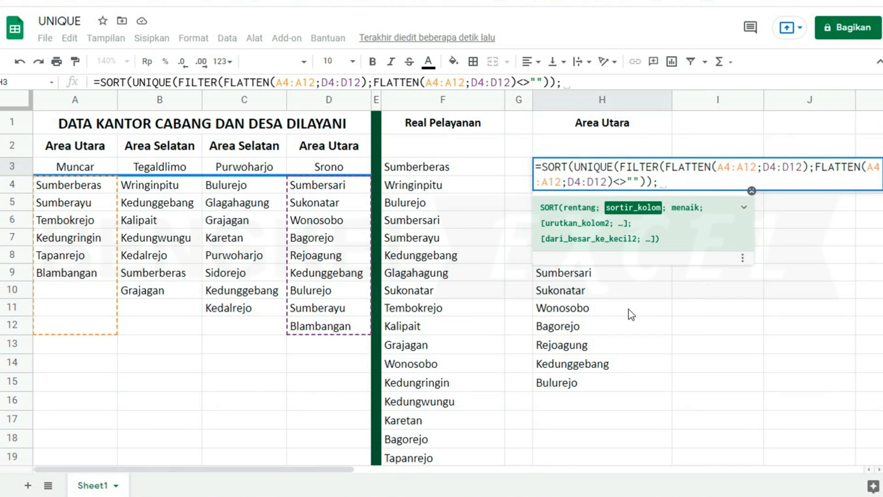
{"action": "type", "text": "1"}
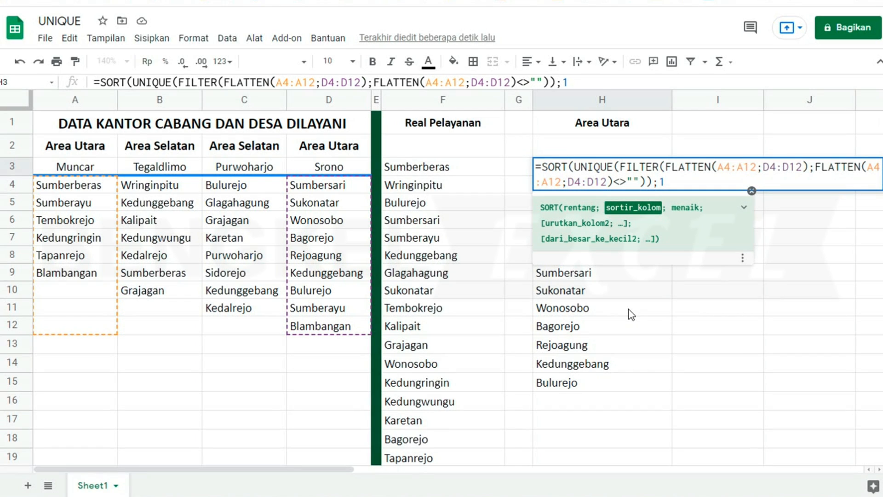
{"action": "type", "text": ";"}
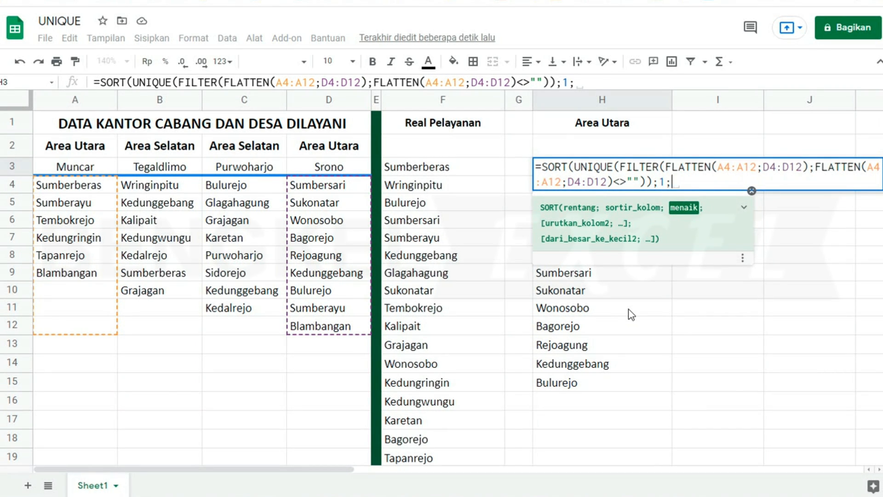
{"action": "type", "text": "TRUE"}
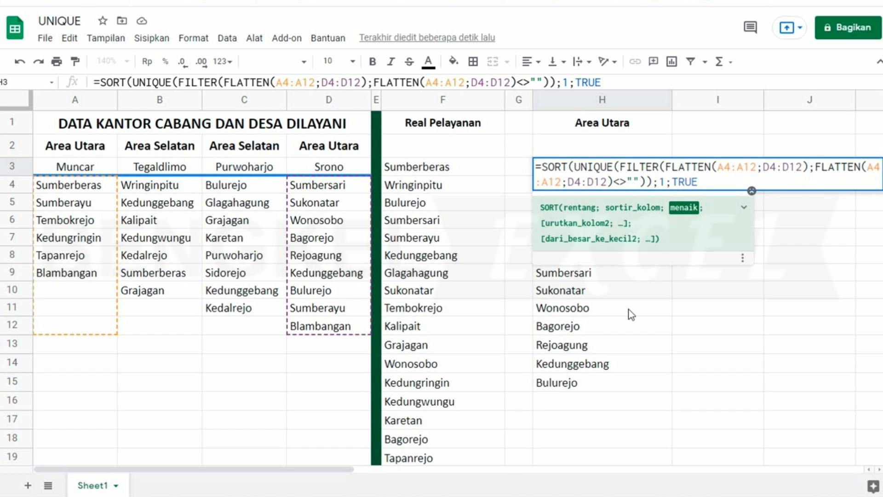
{"action": "type", "text": ")"}
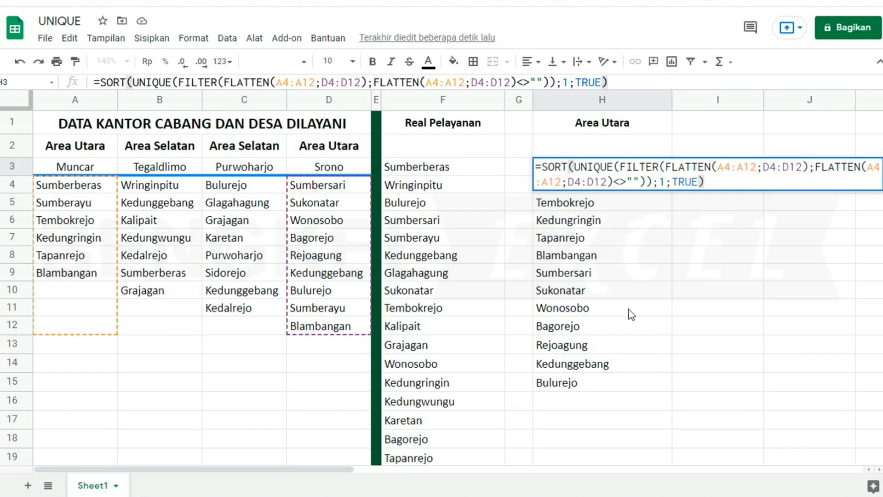
{"action": "key", "text": "Return"}
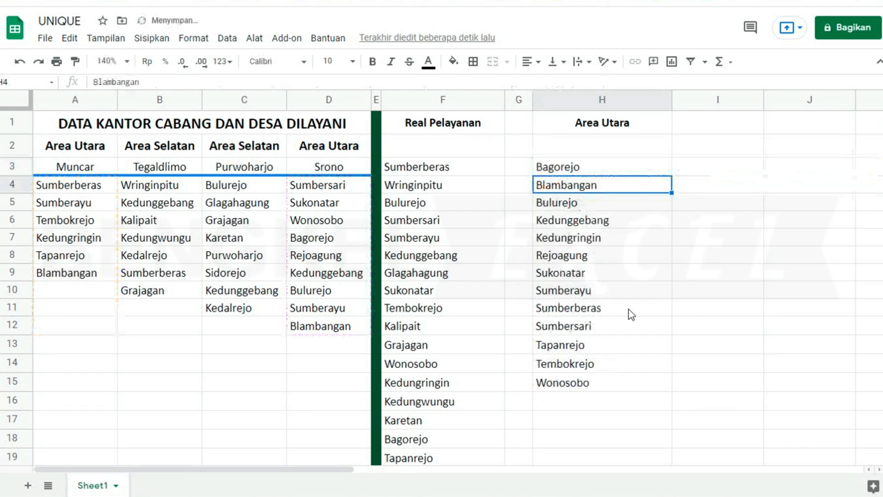
- Change the SORT order flag in H3 from TRUE to FALSE
{"action": "left_click", "coordinate": [586, 170]}
{"action": "left_click", "coordinate": [587, 189]}
{"action": "left_click", "coordinate": [578, 205]}
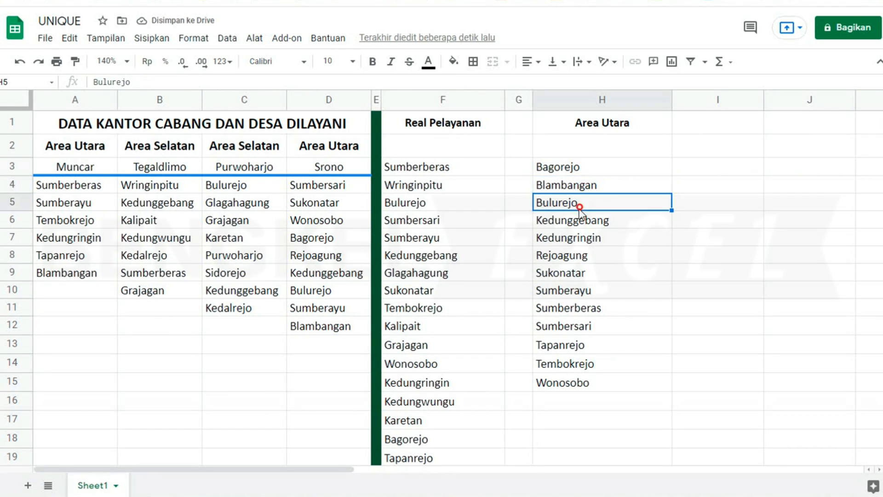
{"action": "left_click", "coordinate": [584, 171]}
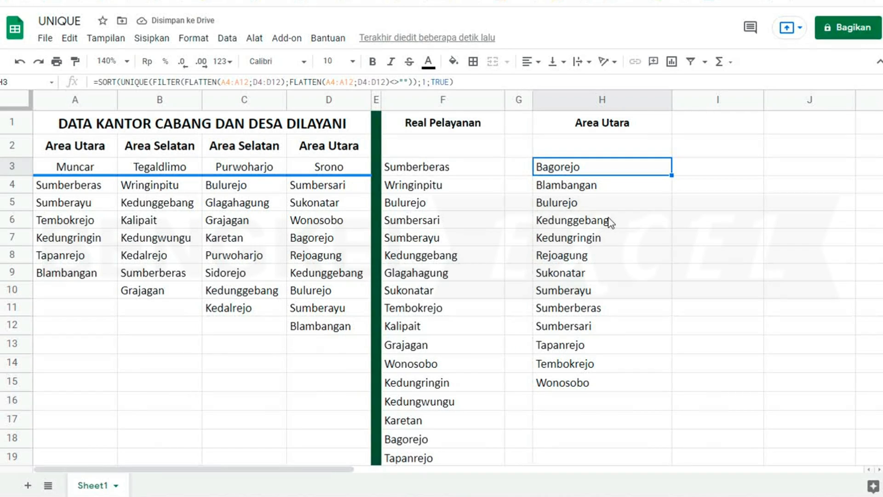
{"action": "key", "text": "Return"}
{"action": "key", "text": "Left"}
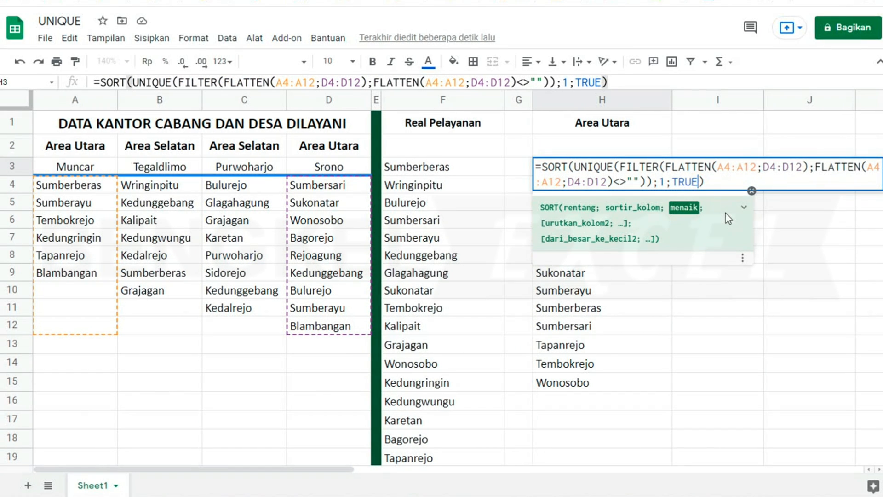
{"action": "key", "text": "BackSpace"}
{"action": "key", "text": "BackSpace"}
{"action": "key", "text": "BackSpace"}
{"action": "key", "text": "BackSpace"}
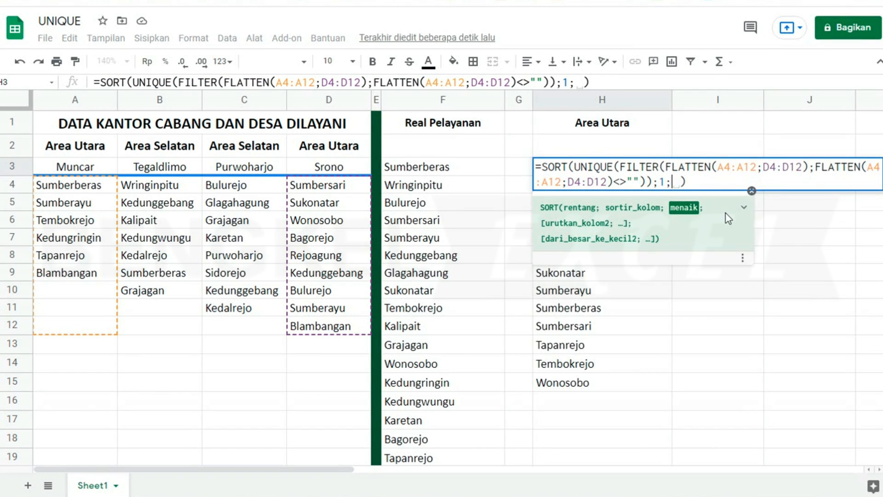
{"action": "type", "text": "FALSE"}
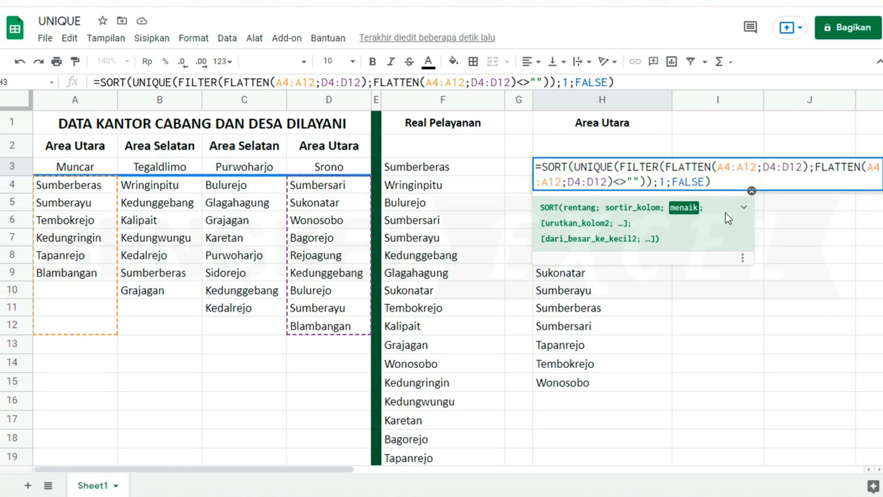
{"action": "key", "text": "Return"}
- Verify the descending list in column H, including Bulurejo in H13 and Blambangan in H14
{"action": "left_click", "coordinate": [614, 166]}
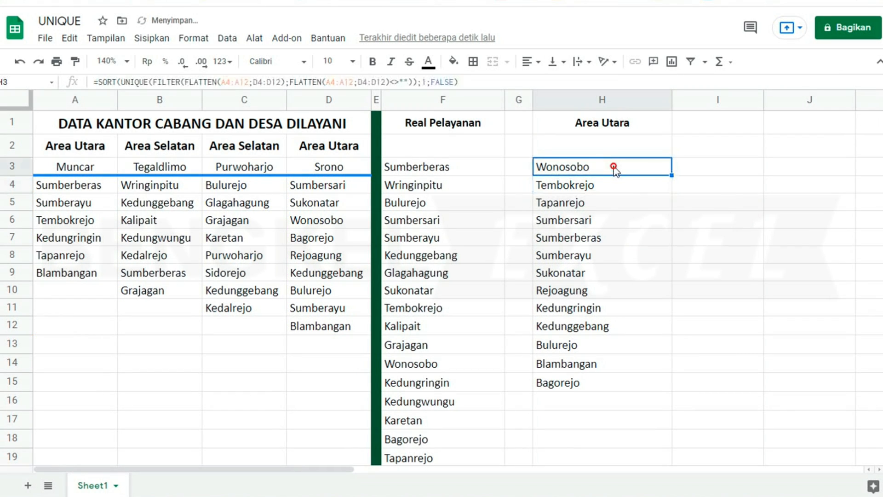
{"action": "left_click", "coordinate": [606, 203]}
{"action": "left_click", "coordinate": [605, 237]}
{"action": "left_click", "coordinate": [606, 308]}
{"action": "left_click", "coordinate": [595, 346]}
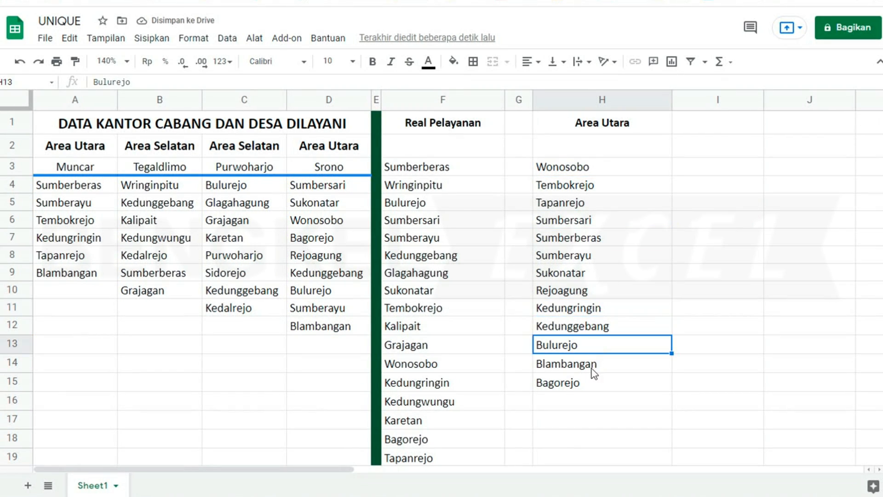
{"action": "left_click", "coordinate": [591, 368]}
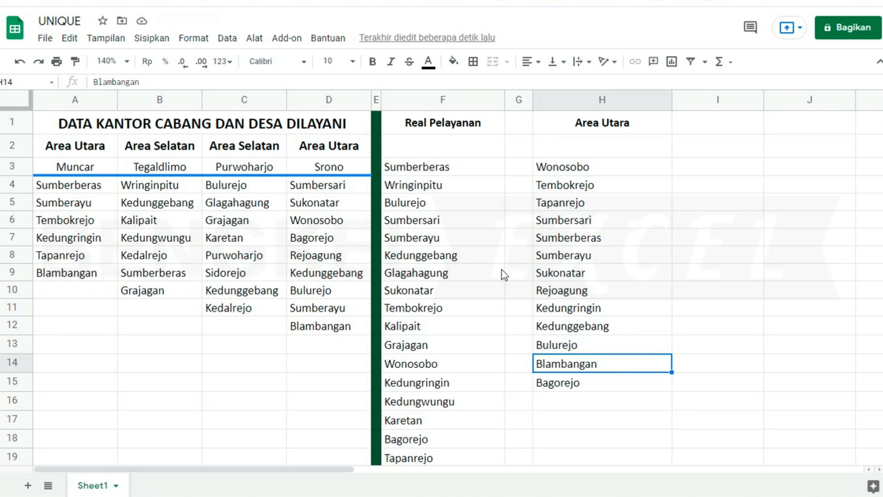